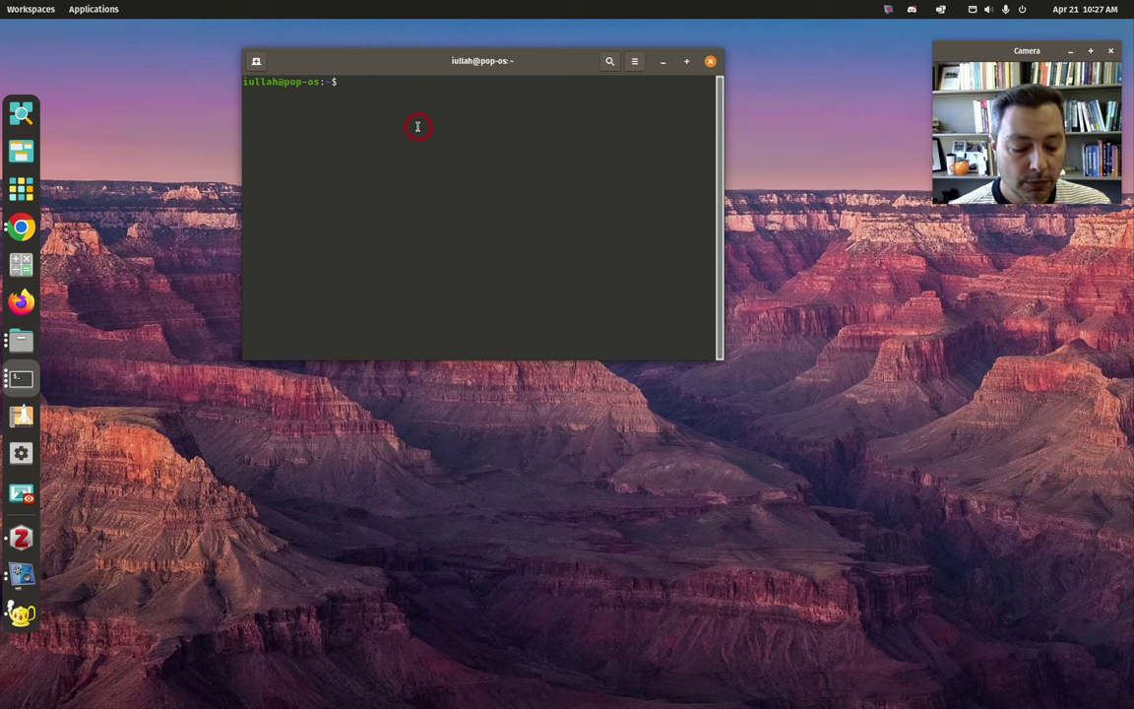
Start GRASS GIS from the terminal with the grass command.
{"action": "type", "text": "gras"}
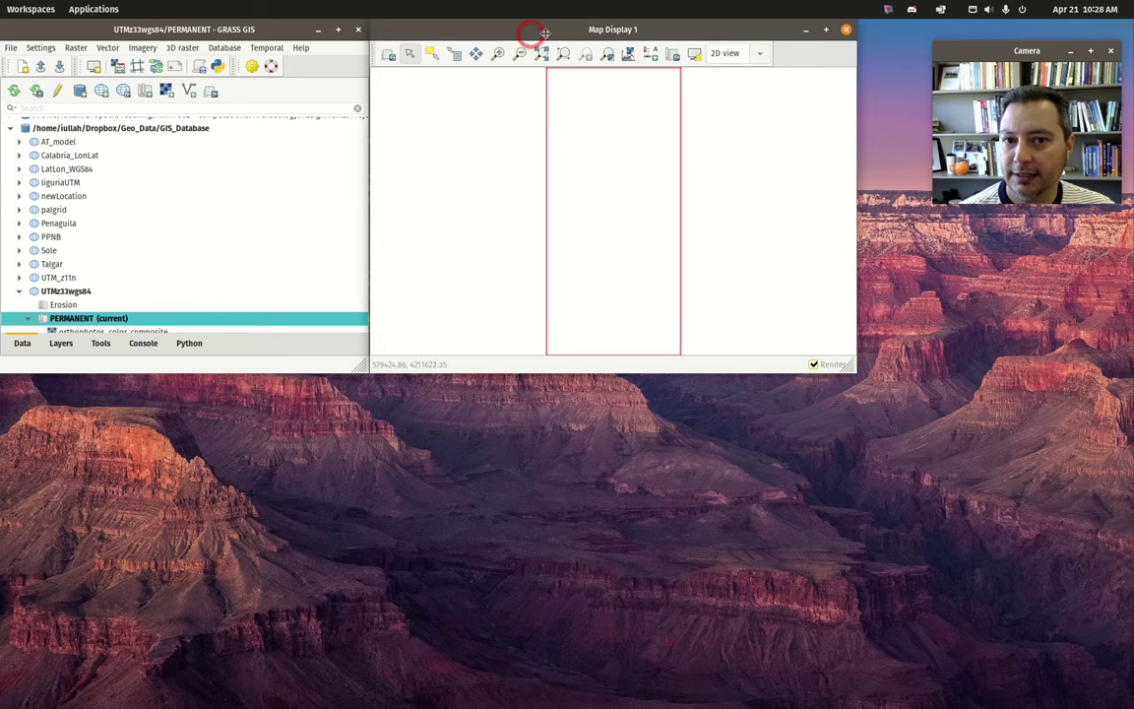
Move the Map Display and main GRASS windows down and to the right.
{"action": "left_click_drag", "start_coordinate": [529, 33], "coordinate": [568, 36]}
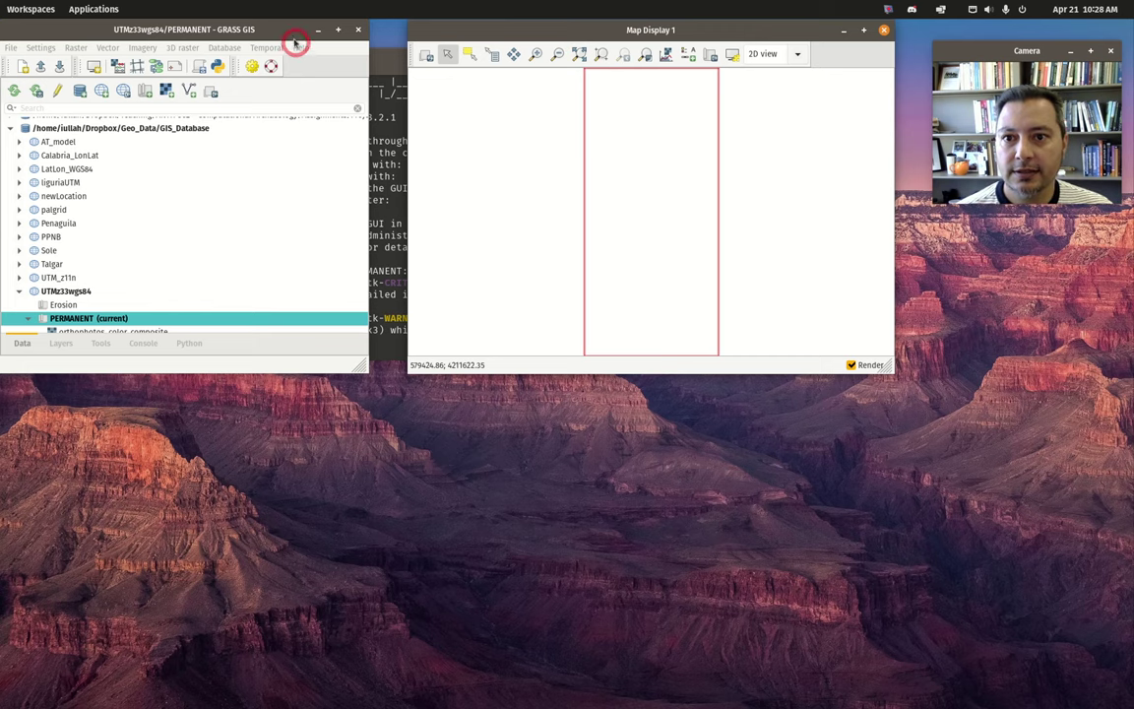
{"action": "left_click_drag", "start_coordinate": [240, 32], "coordinate": [267, 60]}
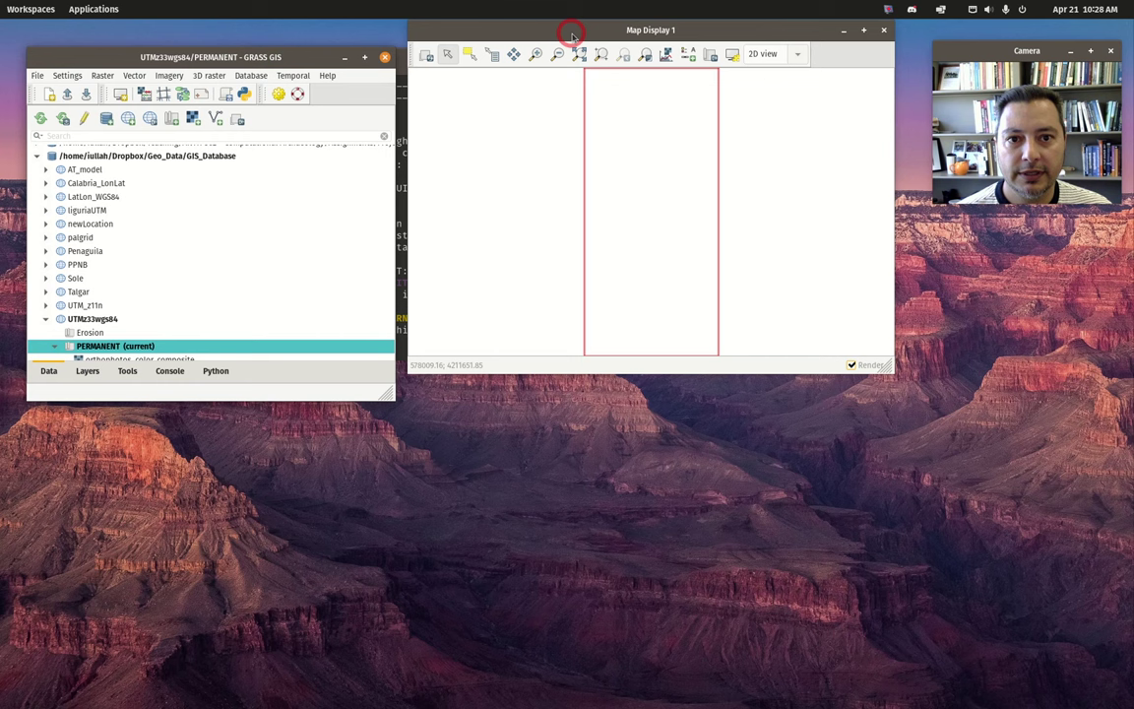
{"action": "left_click_drag", "start_coordinate": [567, 31], "coordinate": [595, 61]}
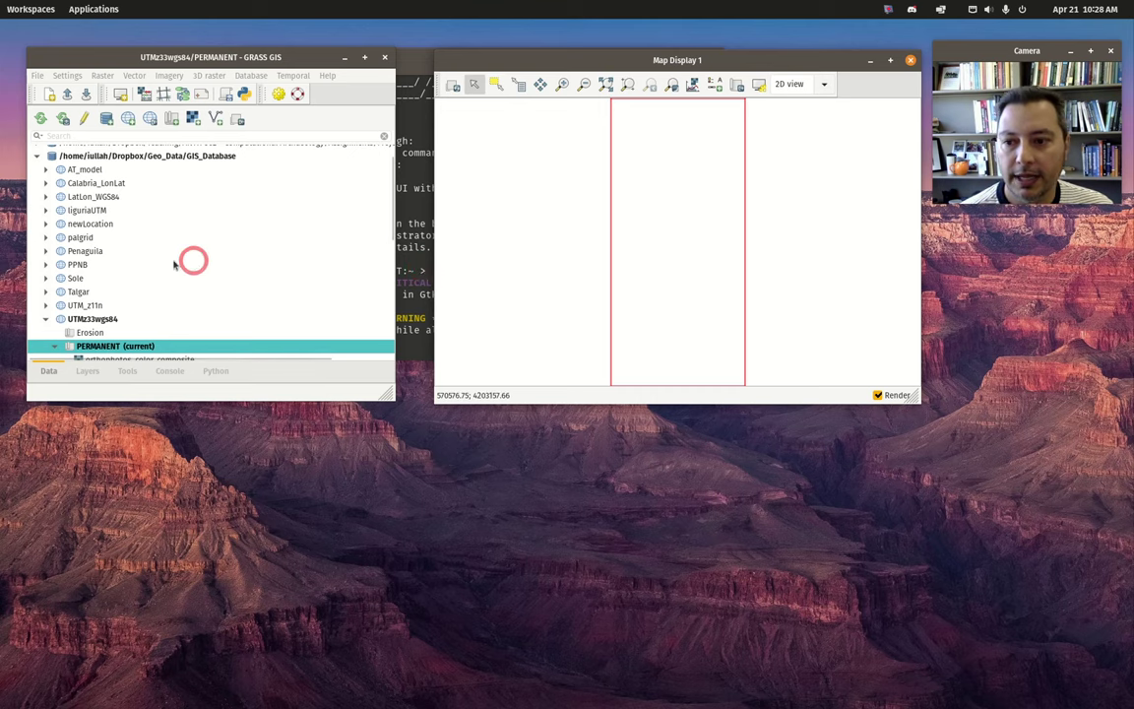
Scroll the Data tree to PERMANENT's maps, glance at Layers and Tools, and reposition Map Display.
{"action": "scroll", "coordinate": [180, 261], "scroll_direction": "down", "scroll_amount": 1}
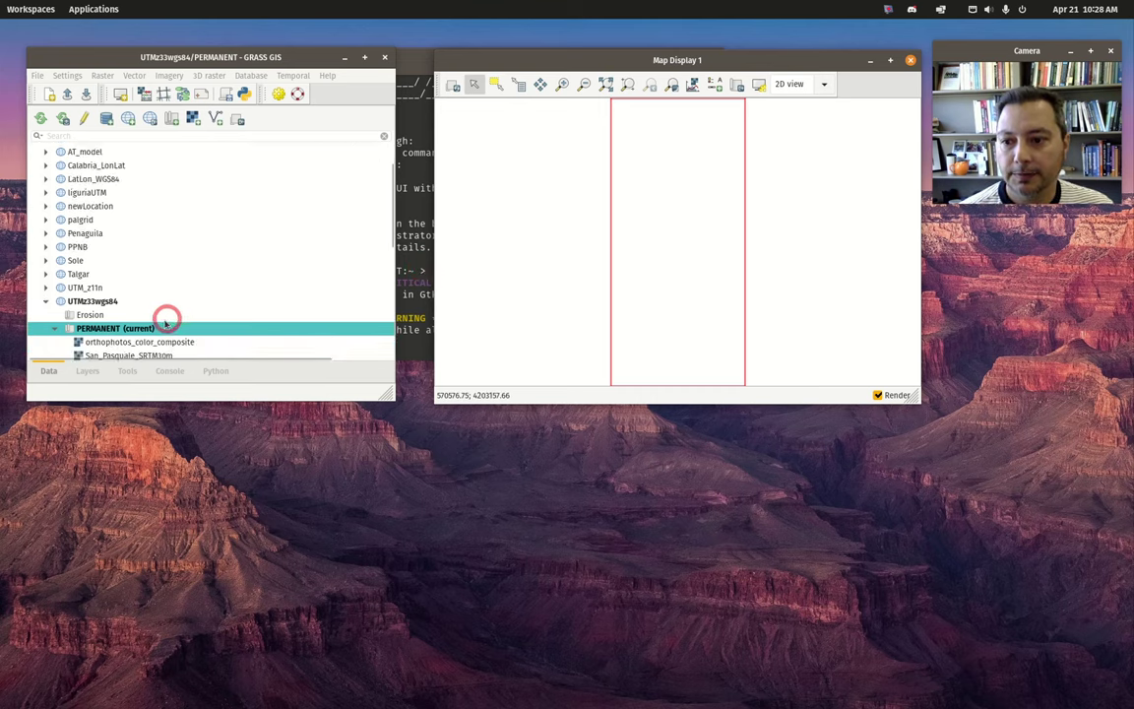
{"action": "scroll", "coordinate": [168, 313], "scroll_direction": "down", "scroll_amount": 2}
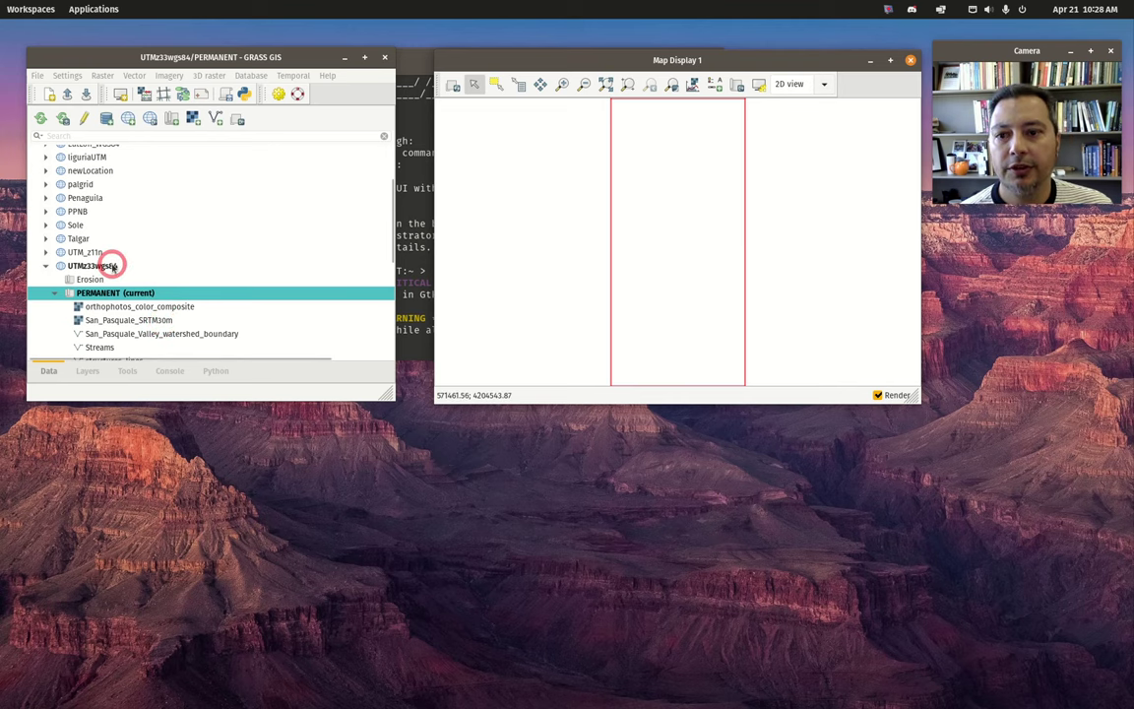
{"action": "left_click", "coordinate": [87, 370]}
{"action": "left_click", "coordinate": [128, 371]}
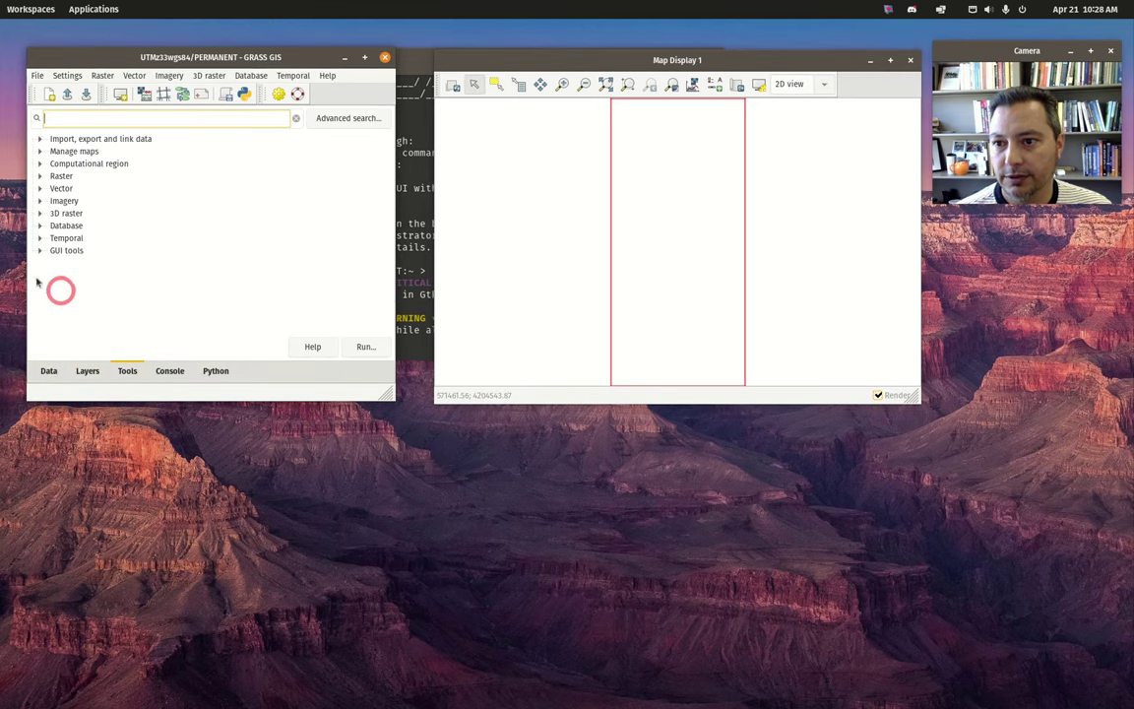
{"action": "left_click", "coordinate": [48, 371]}
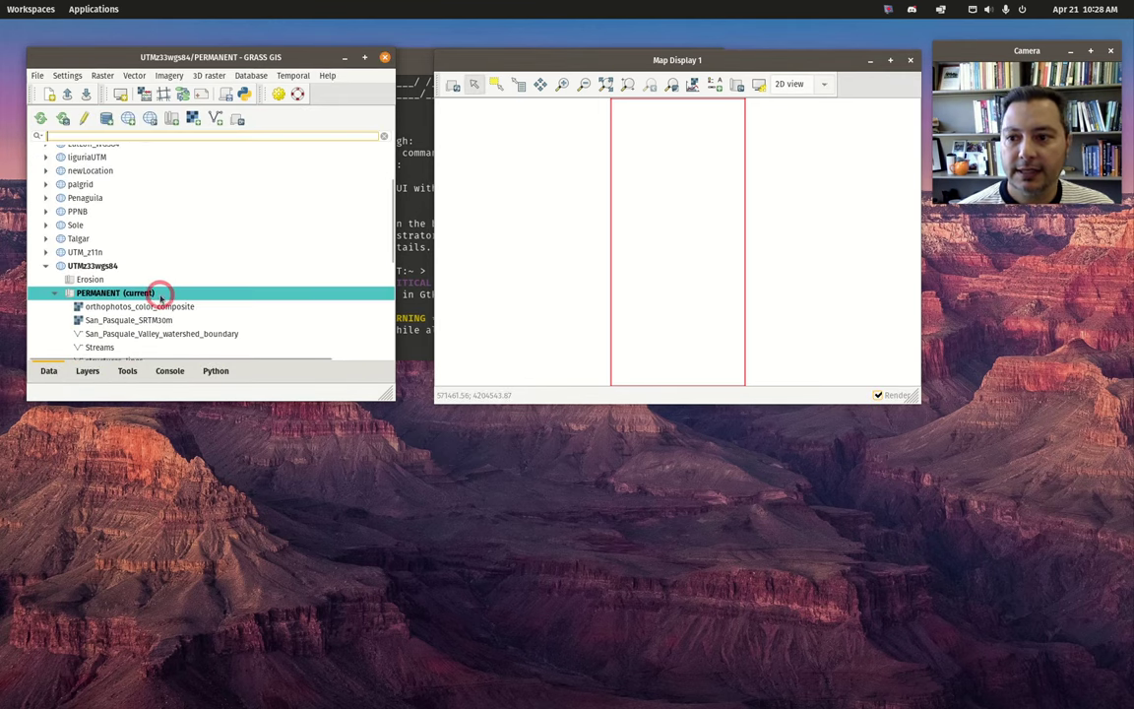
{"action": "mouse_move", "coordinate": [732, 58]}
{"action": "left_mouse_down"}
{"action": "mouse_move", "coordinate": [799, 134]}
{"action": "mouse_move", "coordinate": [759, 81]}
{"action": "mouse_move", "coordinate": [715, 61]}
{"action": "left_mouse_up"}
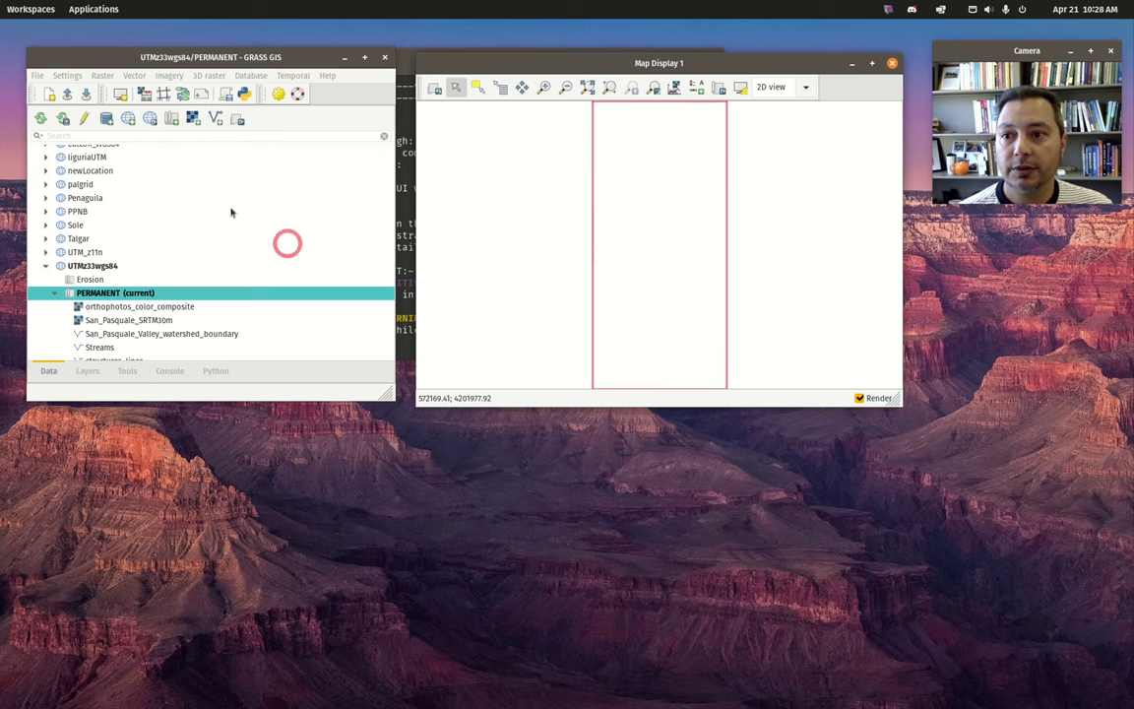
Enable single-window mode in Preferences, save it as default, then quit GRASS GIS.
{"action": "left_click", "coordinate": [69, 76]}
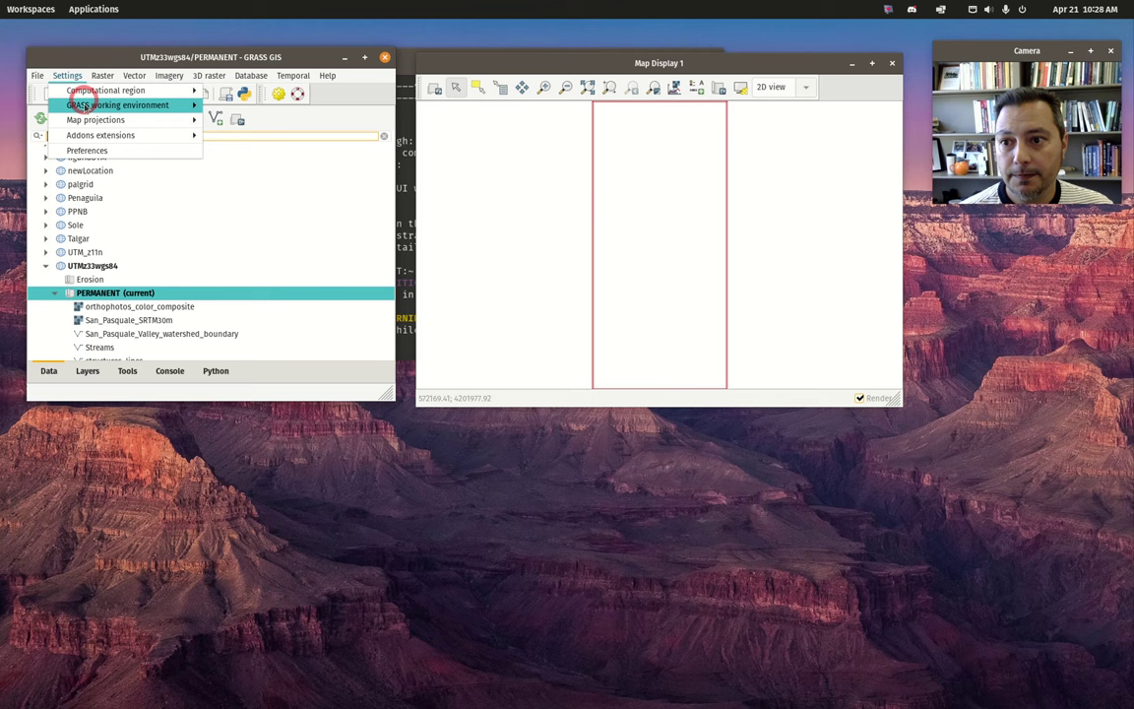
{"action": "left_click", "coordinate": [332, 195]}
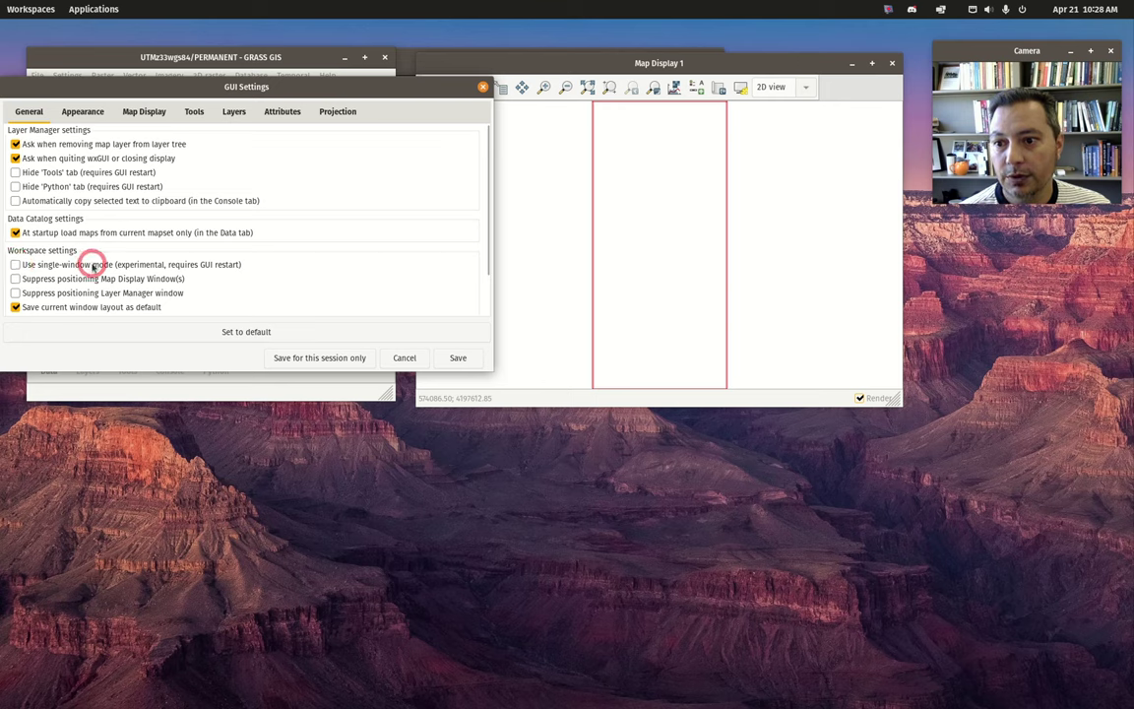
{"action": "left_click", "coordinate": [14, 264]}
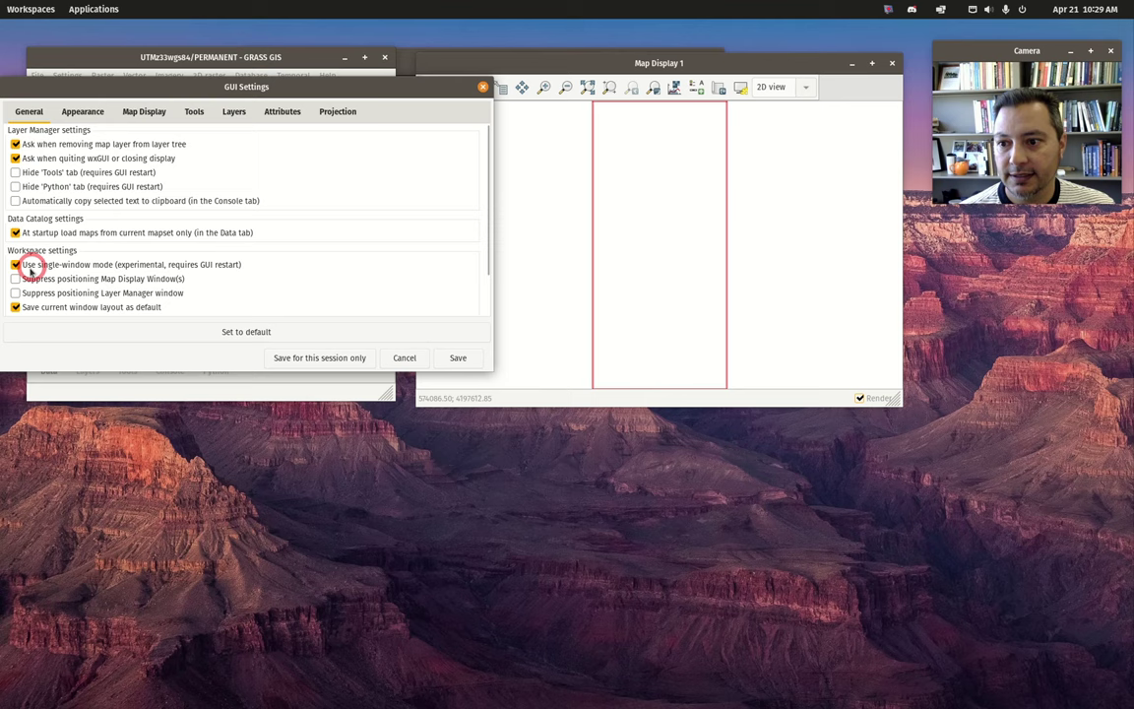
{"action": "left_click", "coordinate": [455, 358]}
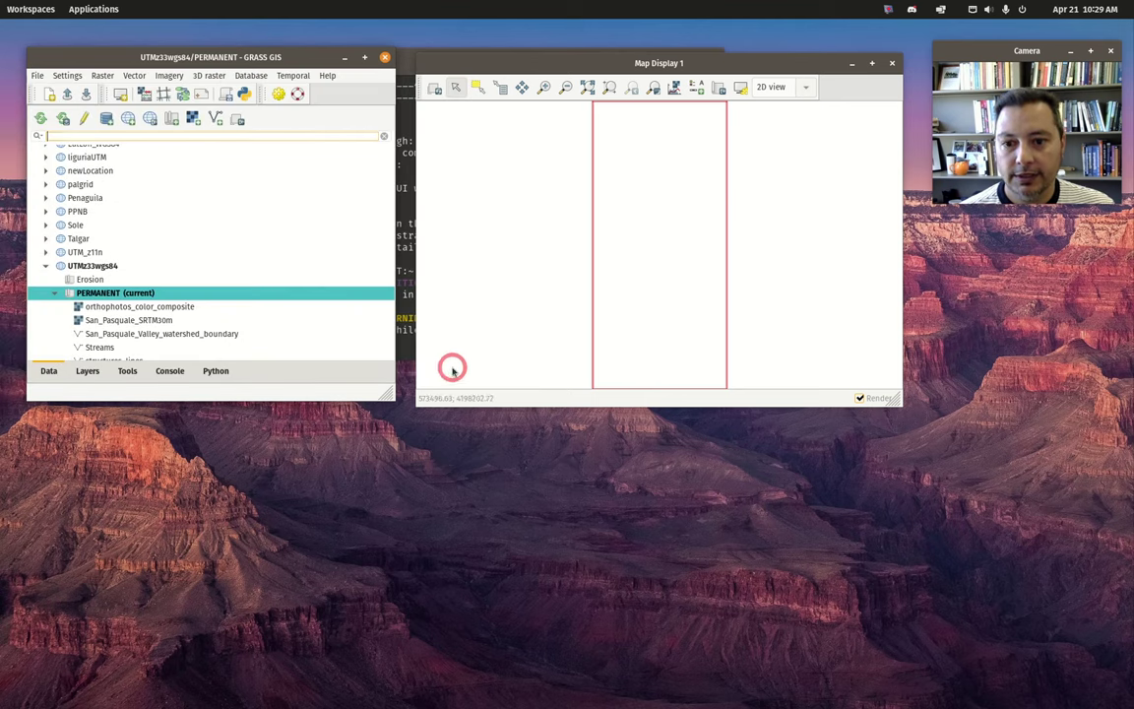
{"action": "left_click", "coordinate": [38, 75]}
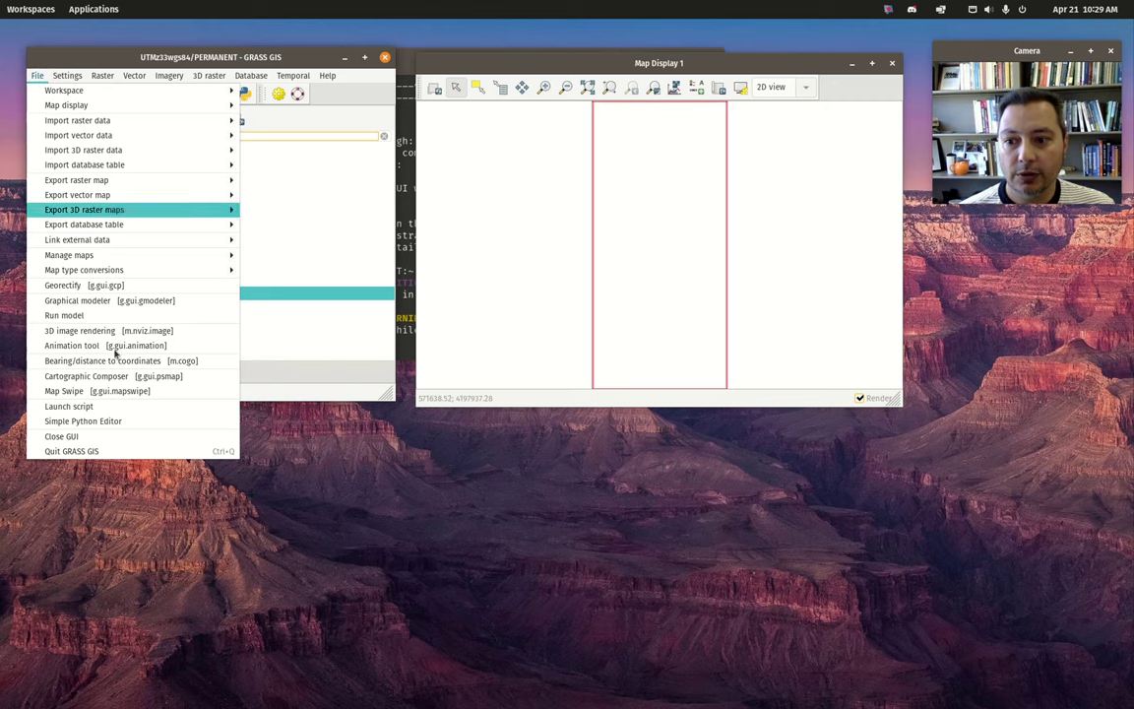
{"action": "left_click", "coordinate": [103, 452]}
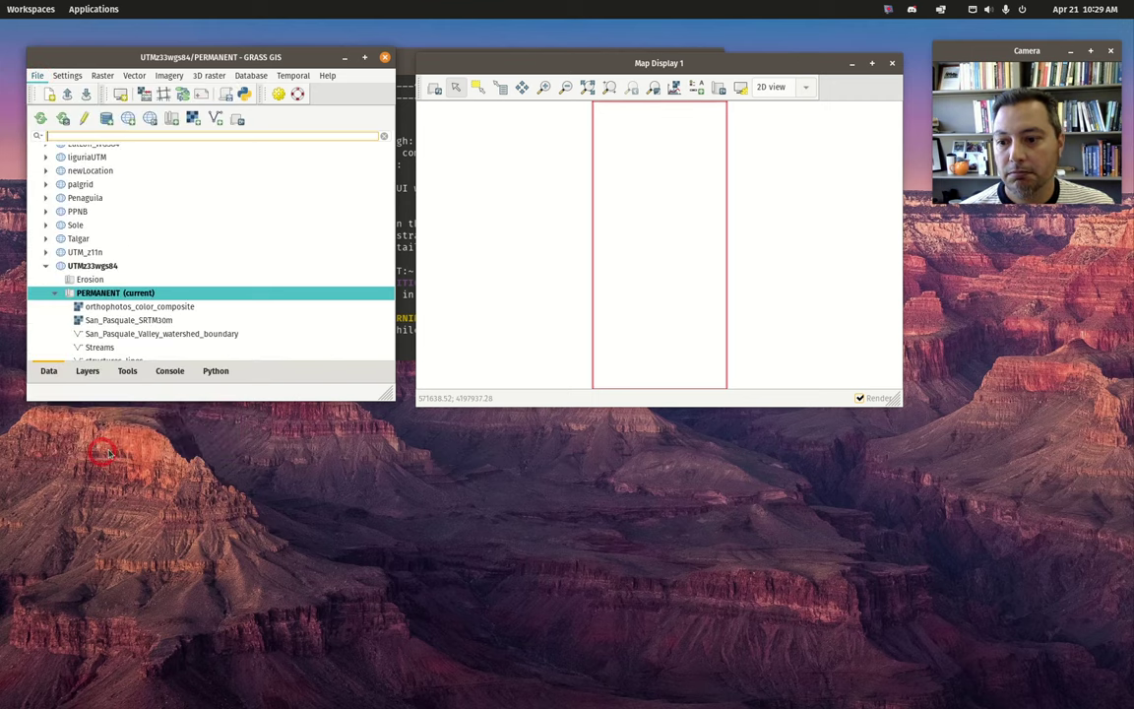
Confirm the quit, then relaunch GRASS GIS with the grass command.
{"action": "left_click", "coordinate": [317, 278]}
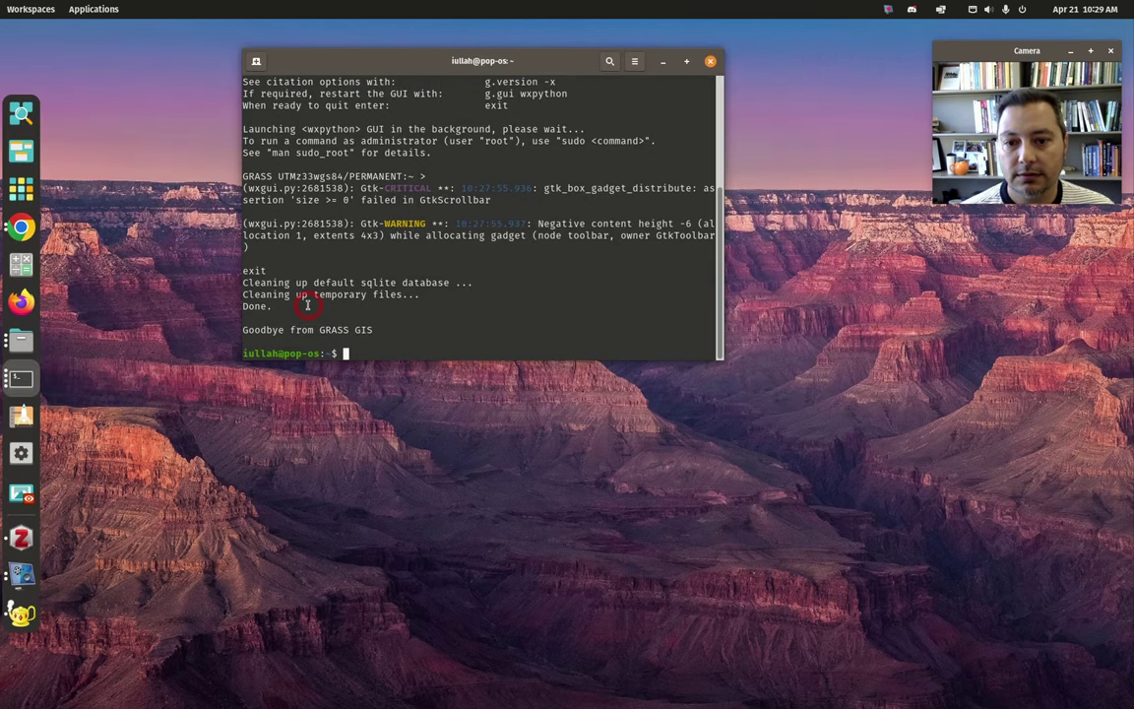
{"action": "type", "text": "grass"}
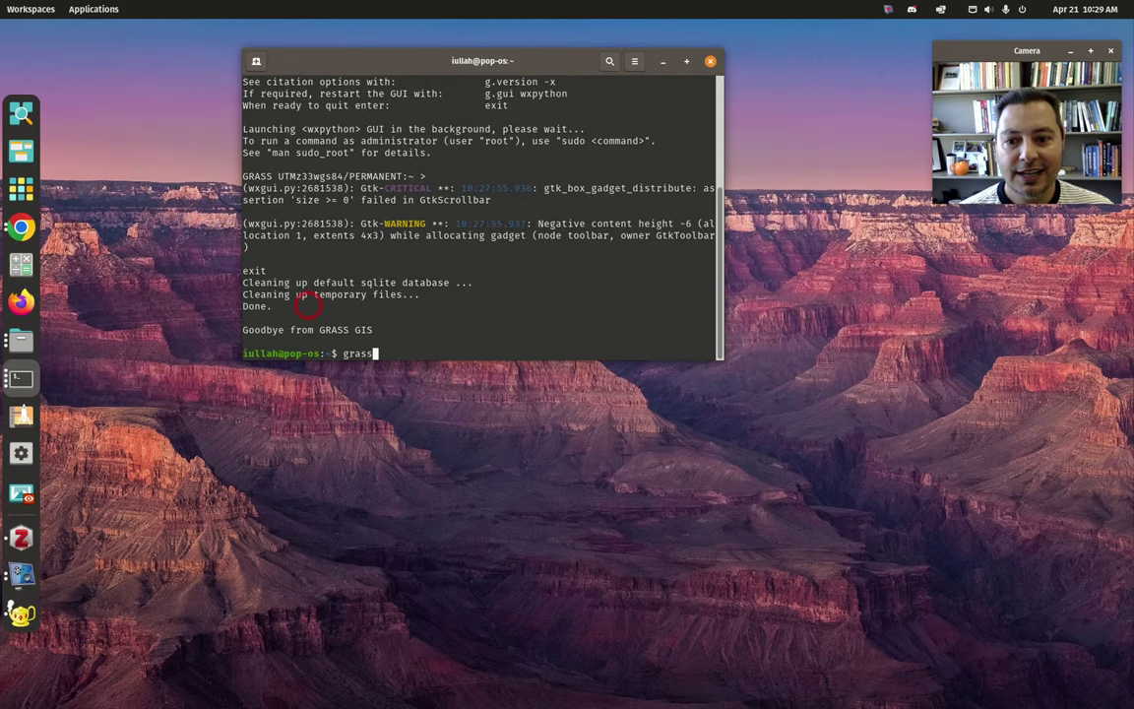
{"action": "key", "text": "Return"}
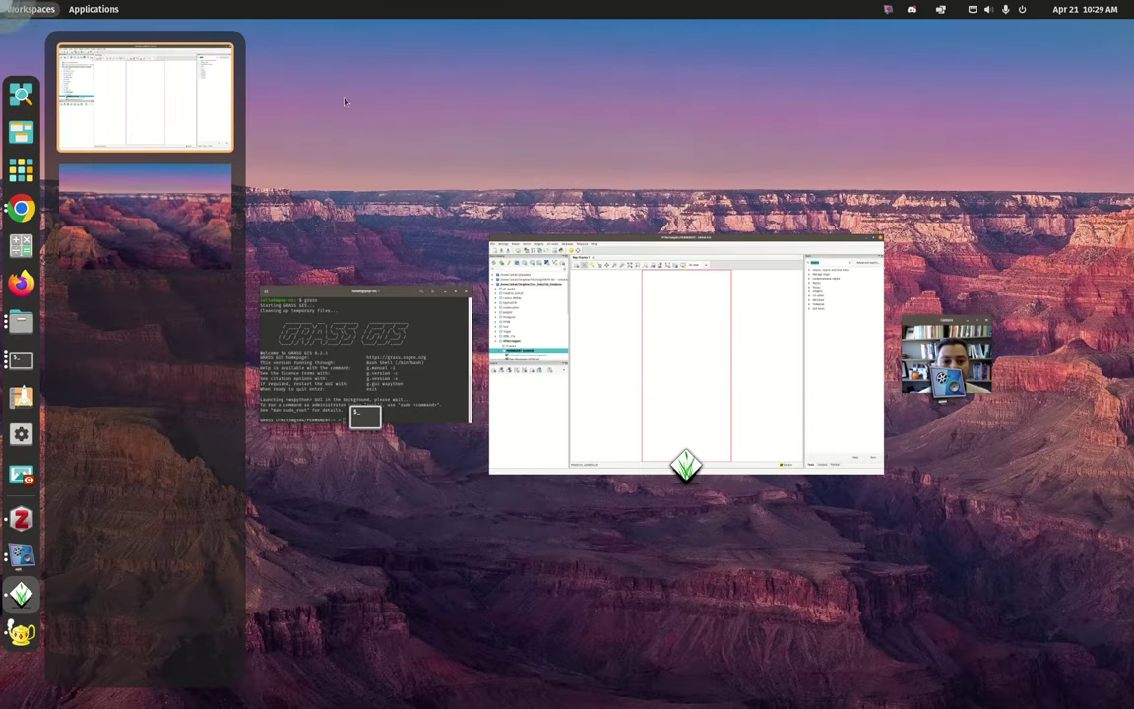
{"action": "key", "text": "super"}
{"action": "left_click", "coordinate": [948, 351]}
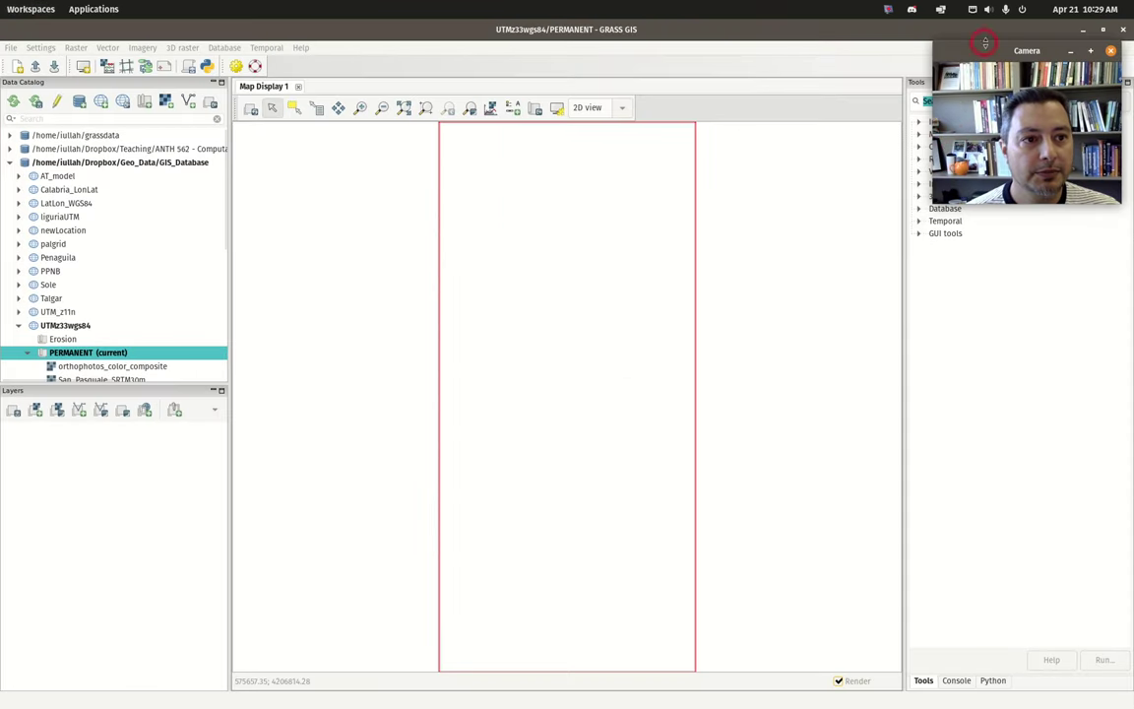
{"action": "right_click", "coordinate": [986, 54]}
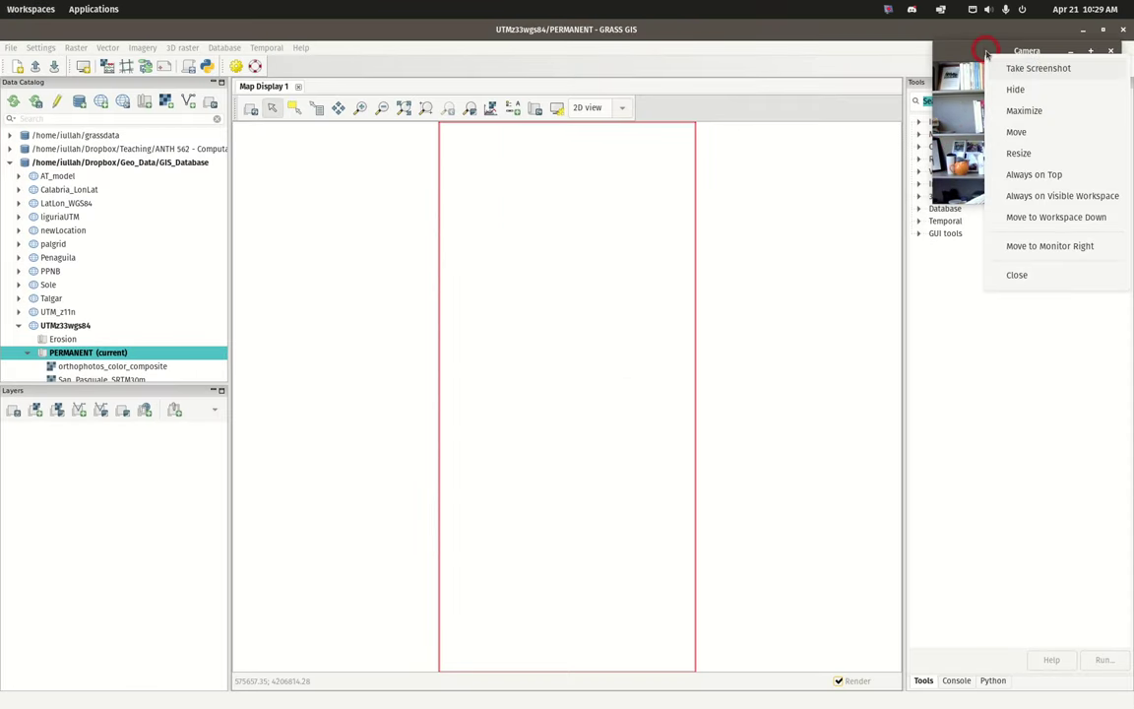
{"action": "left_click", "coordinate": [1030, 195]}
{"action": "left_click_drag", "start_coordinate": [1015, 46], "coordinate": [1026, 362]}
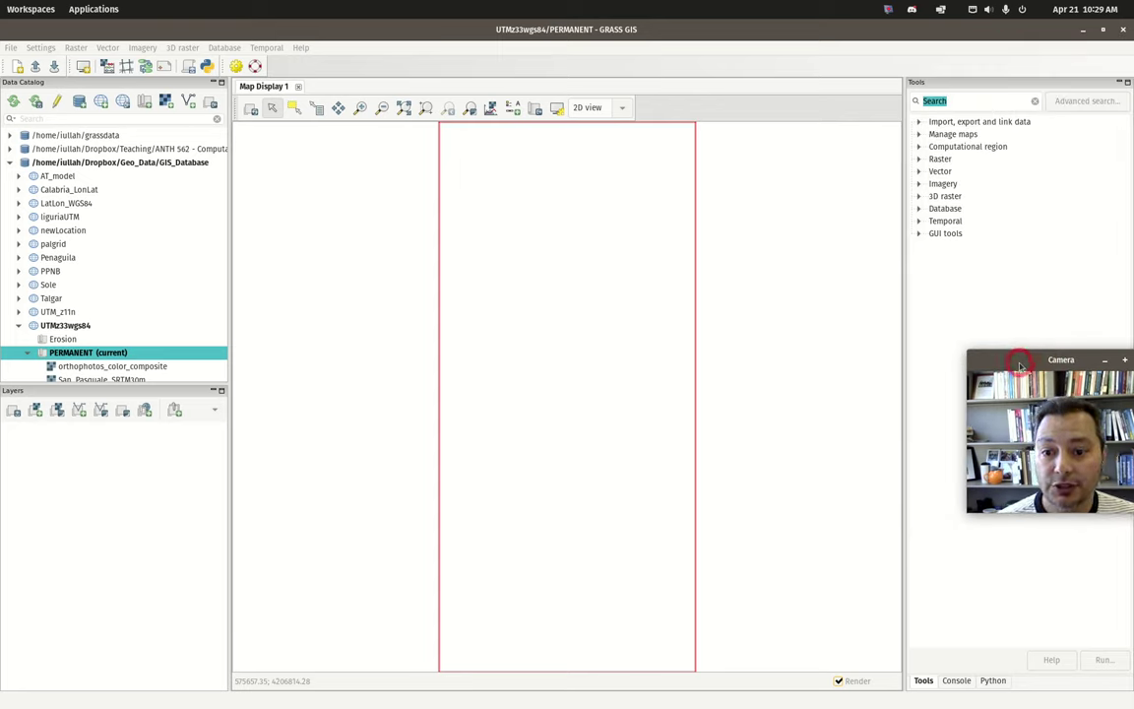
{"action": "left_click_drag", "start_coordinate": [1020, 364], "coordinate": [961, 368]}
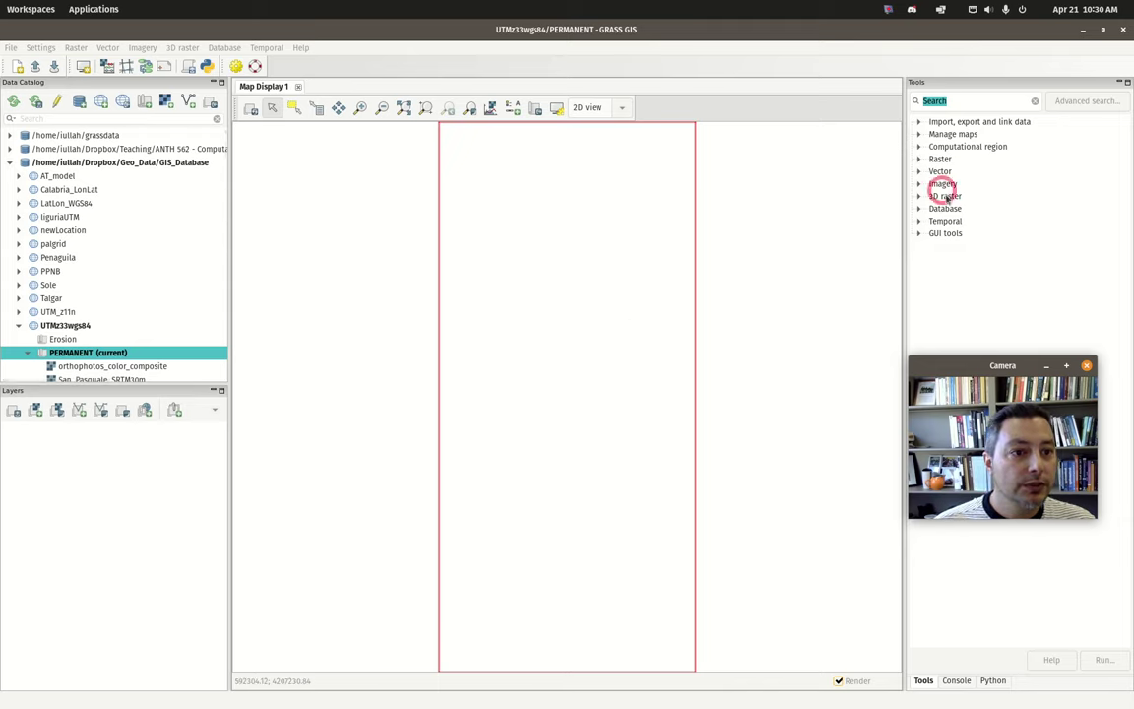
Show the Console, then open the Python shell panel, resize it, and hide and restore it.
{"action": "left_click", "coordinate": [956, 680]}
{"action": "left_click_drag", "start_coordinate": [1005, 362], "coordinate": [121, 498]}
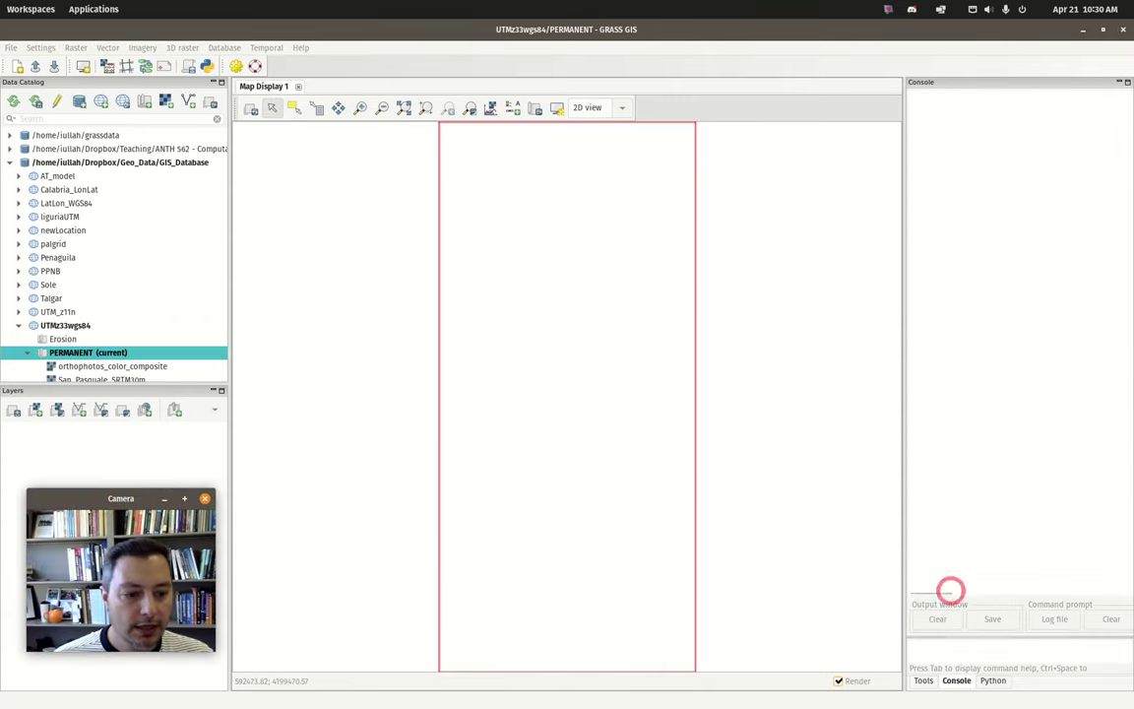
{"action": "left_click", "coordinate": [992, 680]}
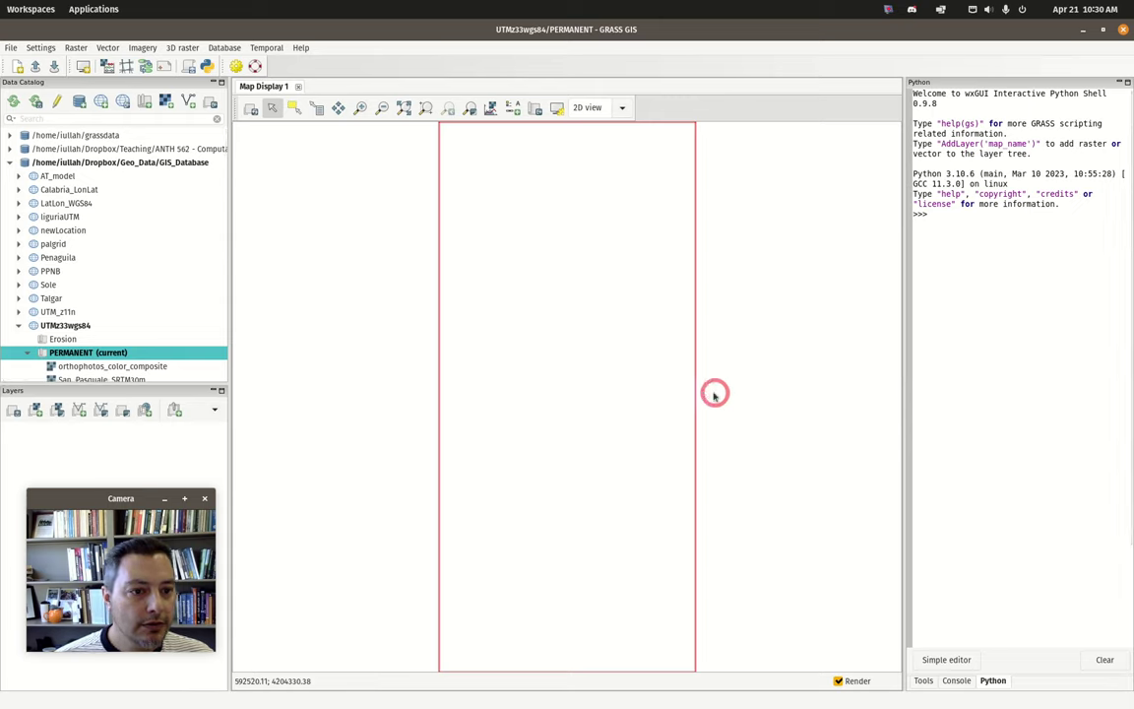
{"action": "left_click_drag", "start_coordinate": [902, 417], "coordinate": [860, 417]}
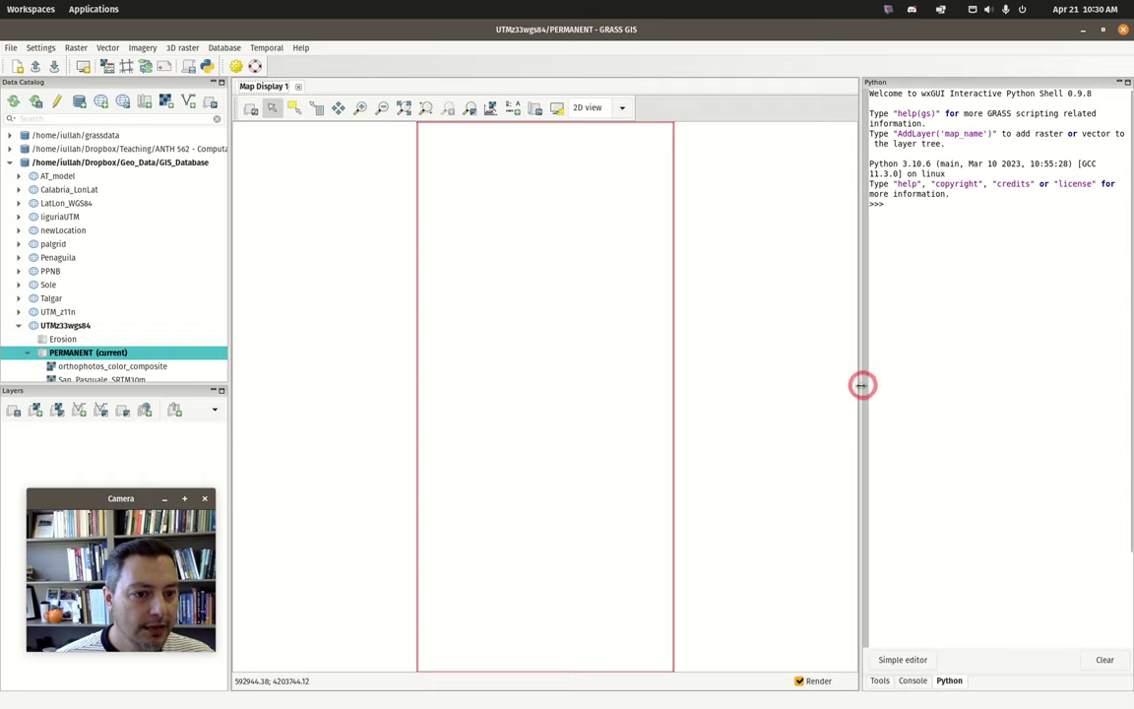
{"action": "left_click_drag", "start_coordinate": [861, 387], "coordinate": [934, 387]}
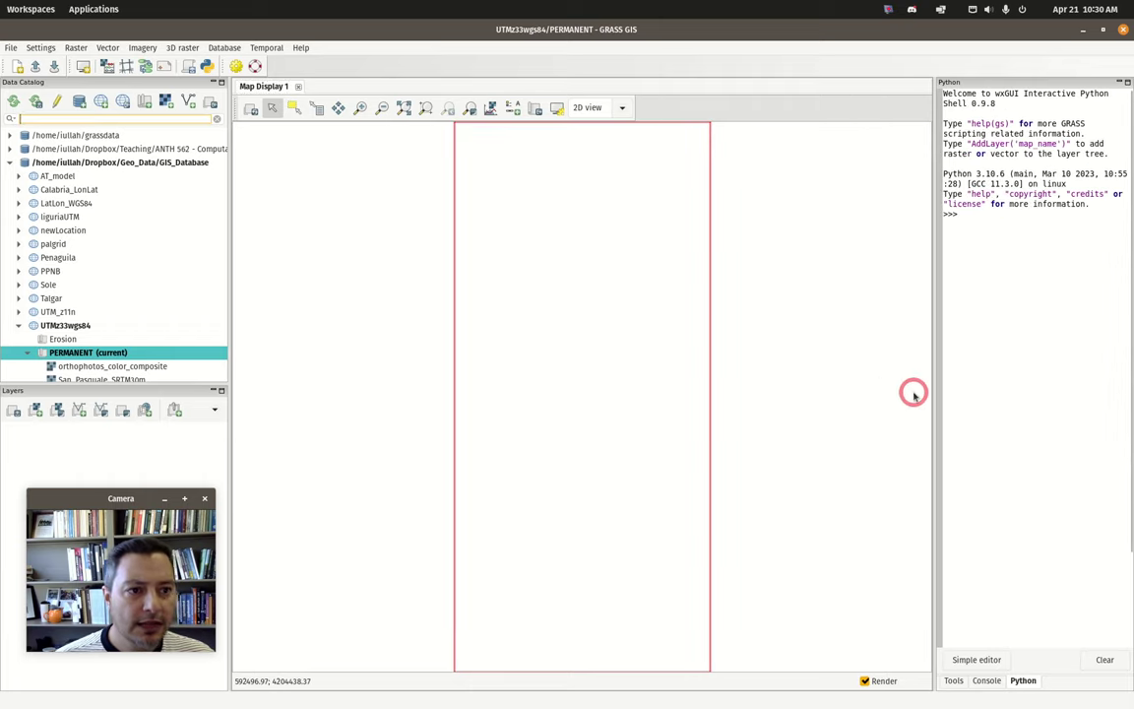
{"action": "left_click_drag", "start_coordinate": [933, 384], "coordinate": [904, 383]}
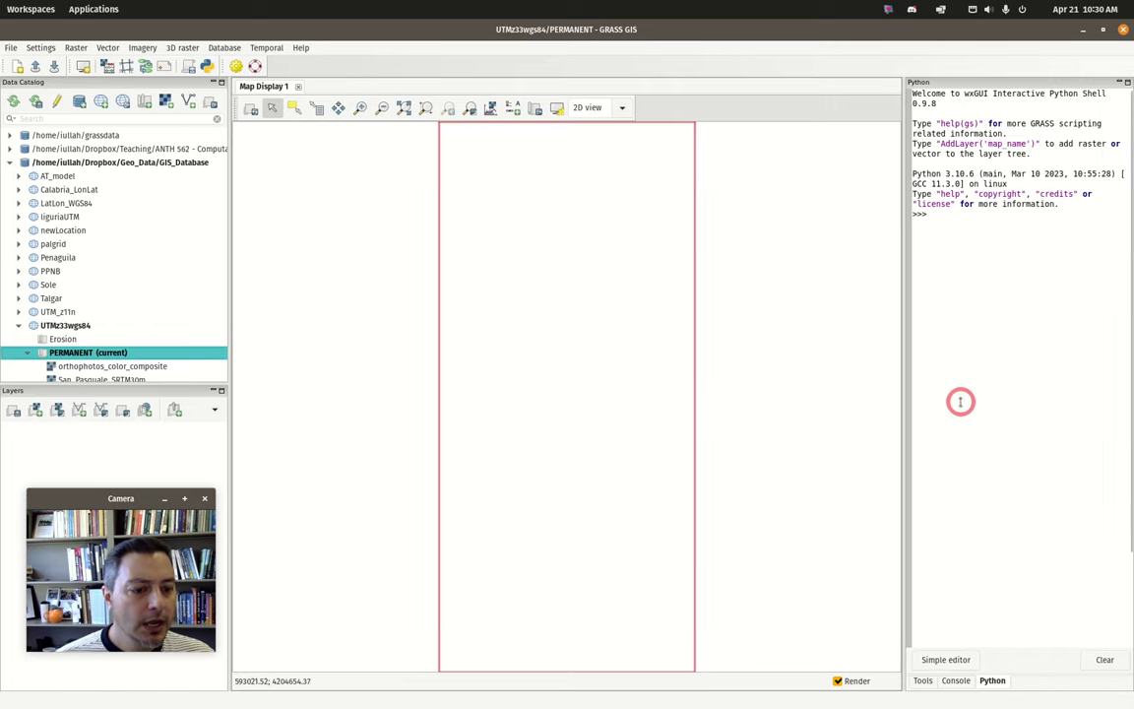
{"action": "left_click", "coordinate": [1120, 82]}
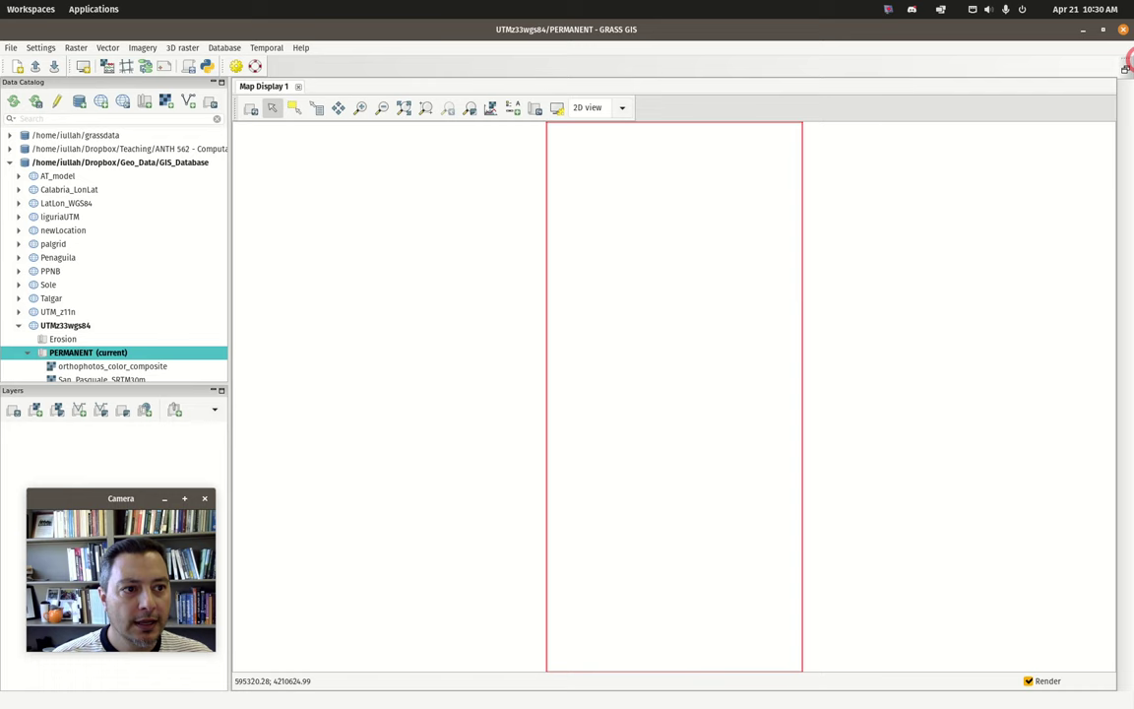
{"action": "left_click", "coordinate": [1125, 69]}
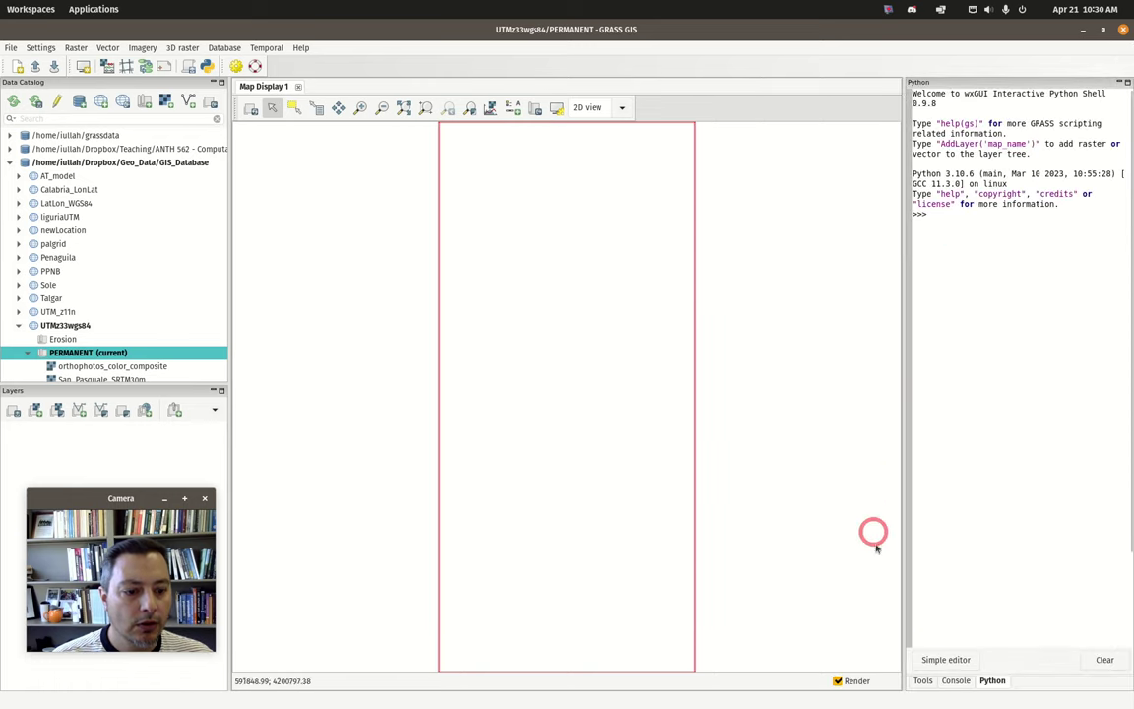
Expand the Raster category in the Tools tree, then return to the Console.
{"action": "left_click", "coordinate": [923, 681]}
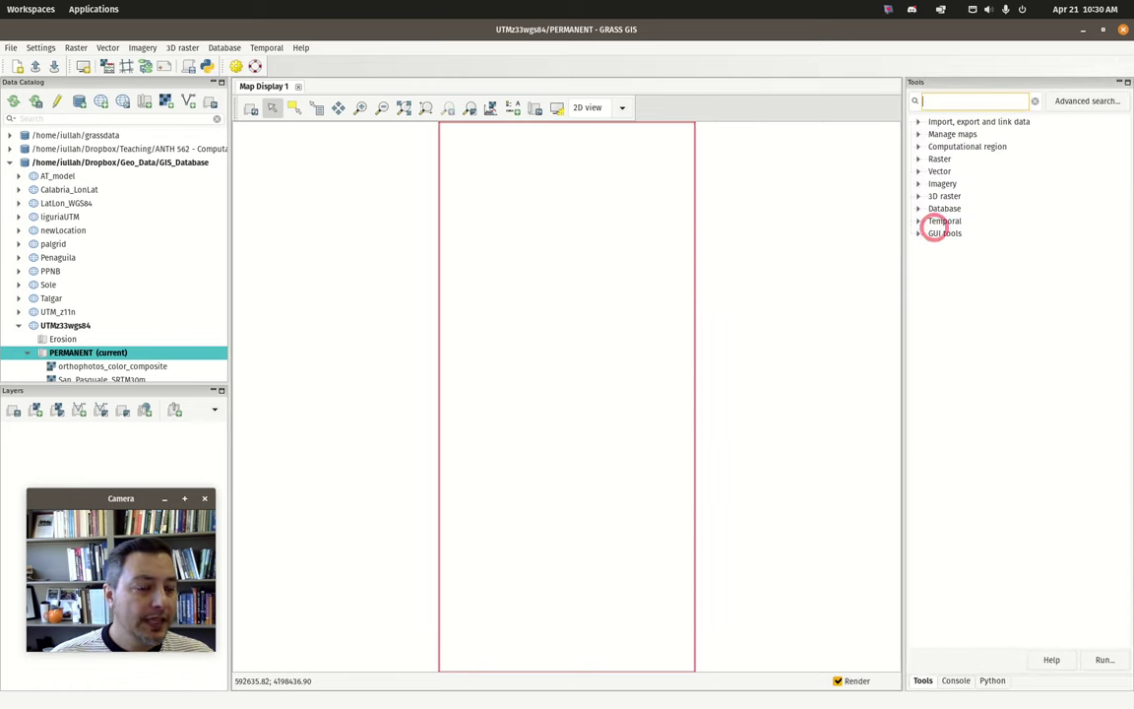
{"action": "left_click", "coordinate": [917, 162]}
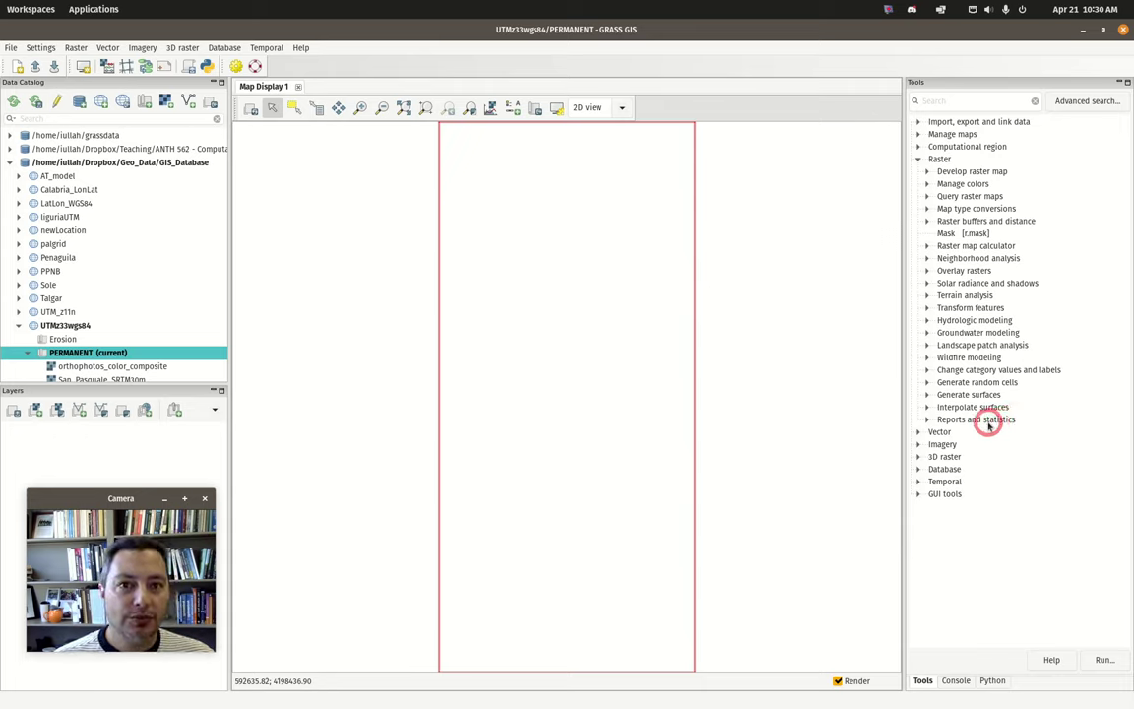
{"action": "left_click", "coordinate": [959, 679]}
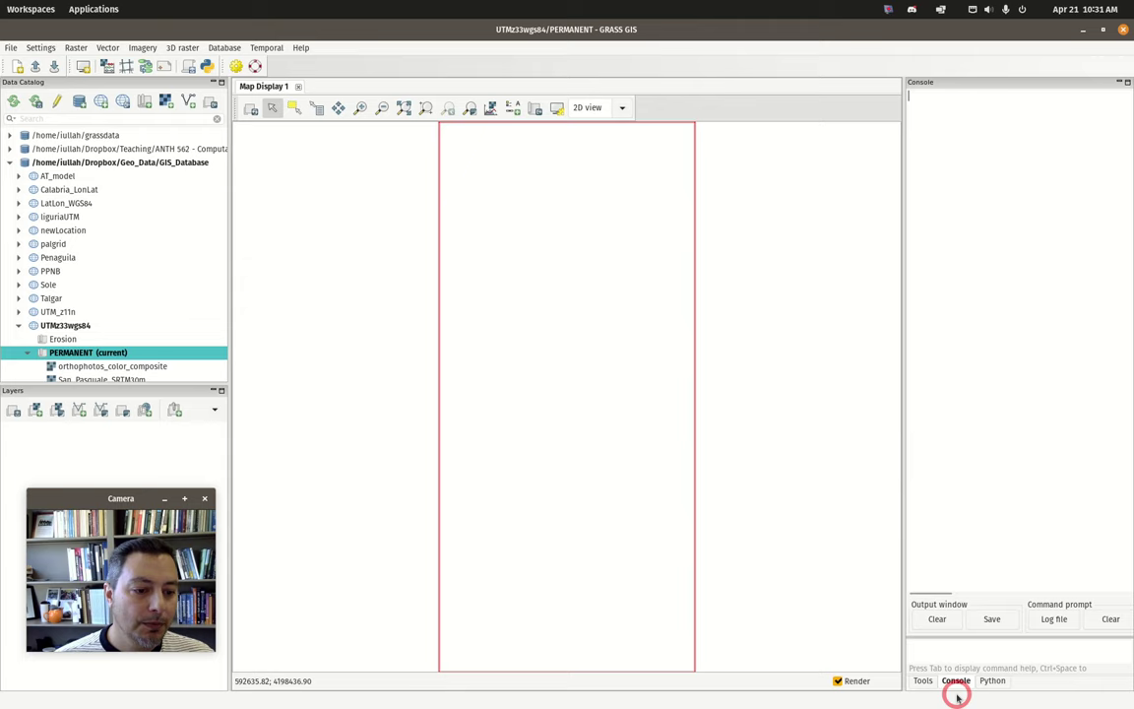
Bring up the GRASS terminal session from Activities, review it, then minimize it.
{"action": "mouse_move", "coordinate": [3, 3]}
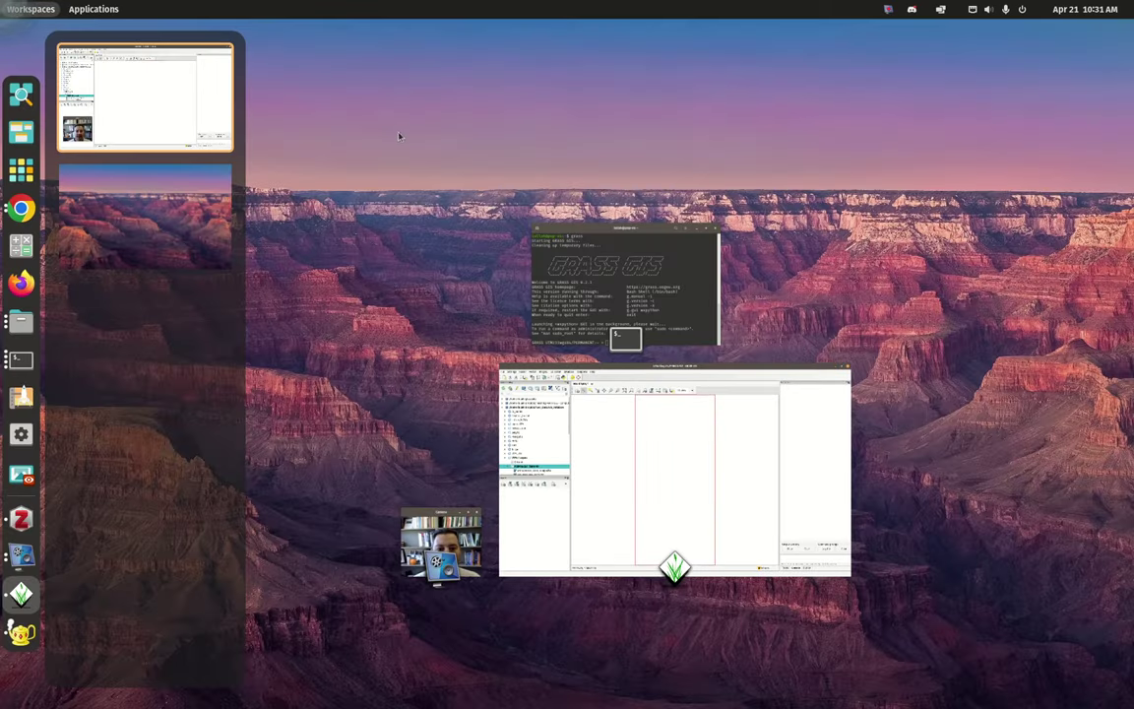
{"action": "left_click", "coordinate": [539, 258]}
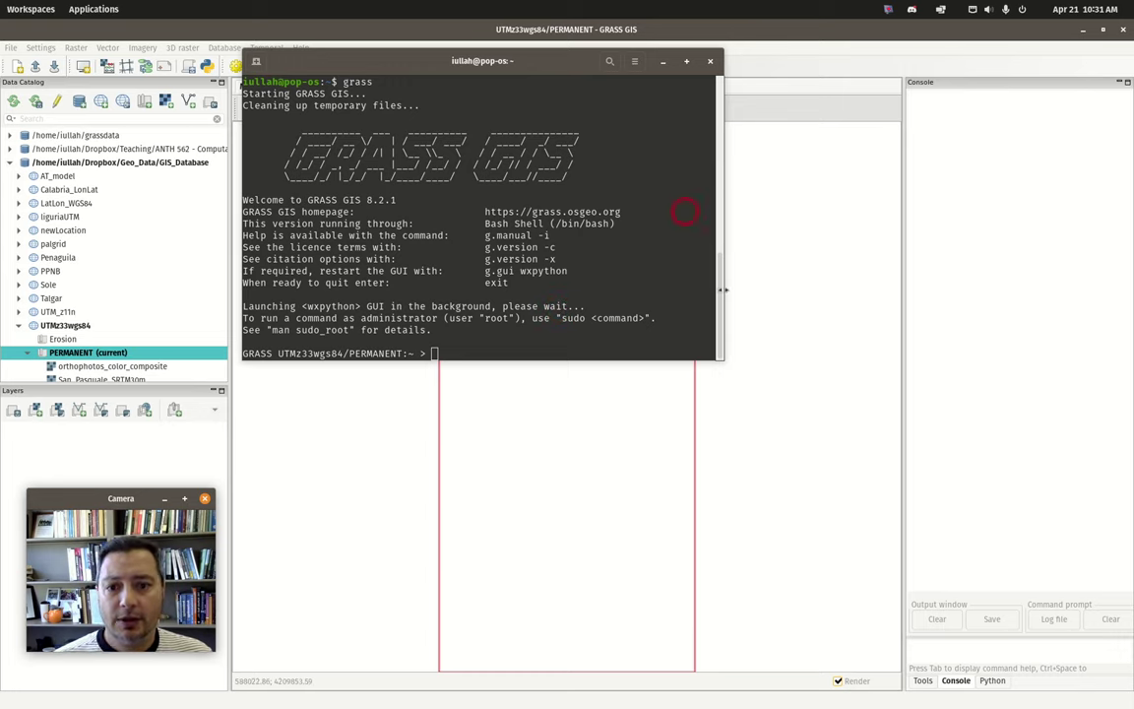
{"action": "left_click", "coordinate": [449, 343]}
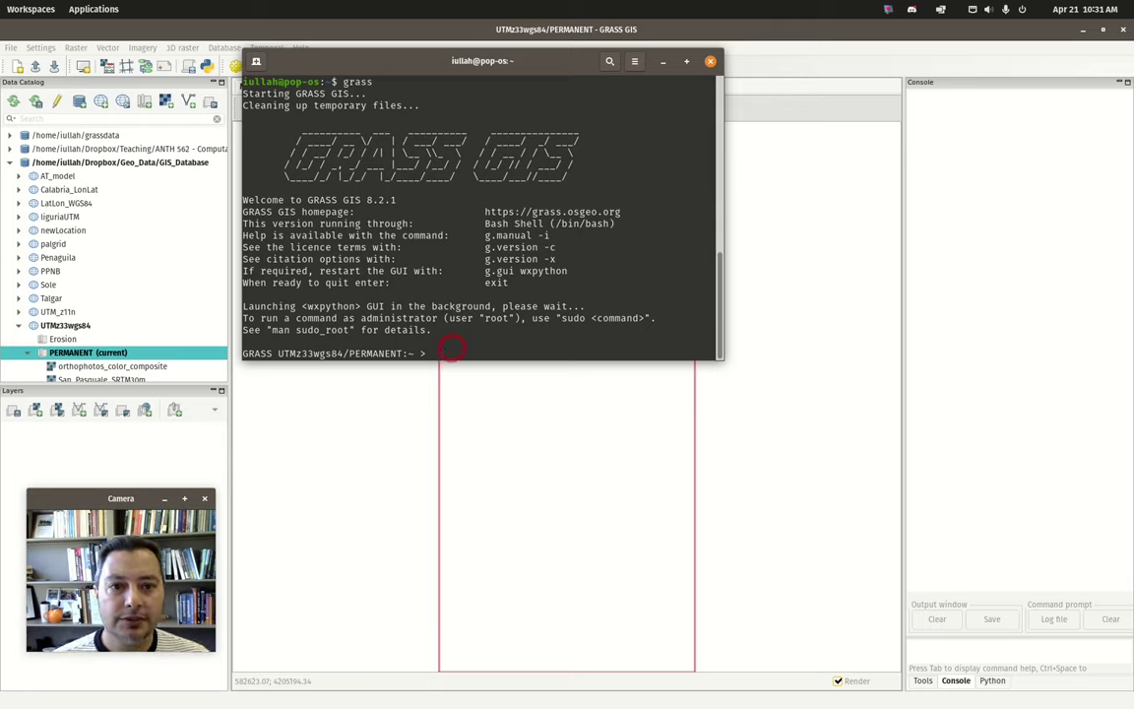
{"action": "left_click", "coordinate": [662, 65]}
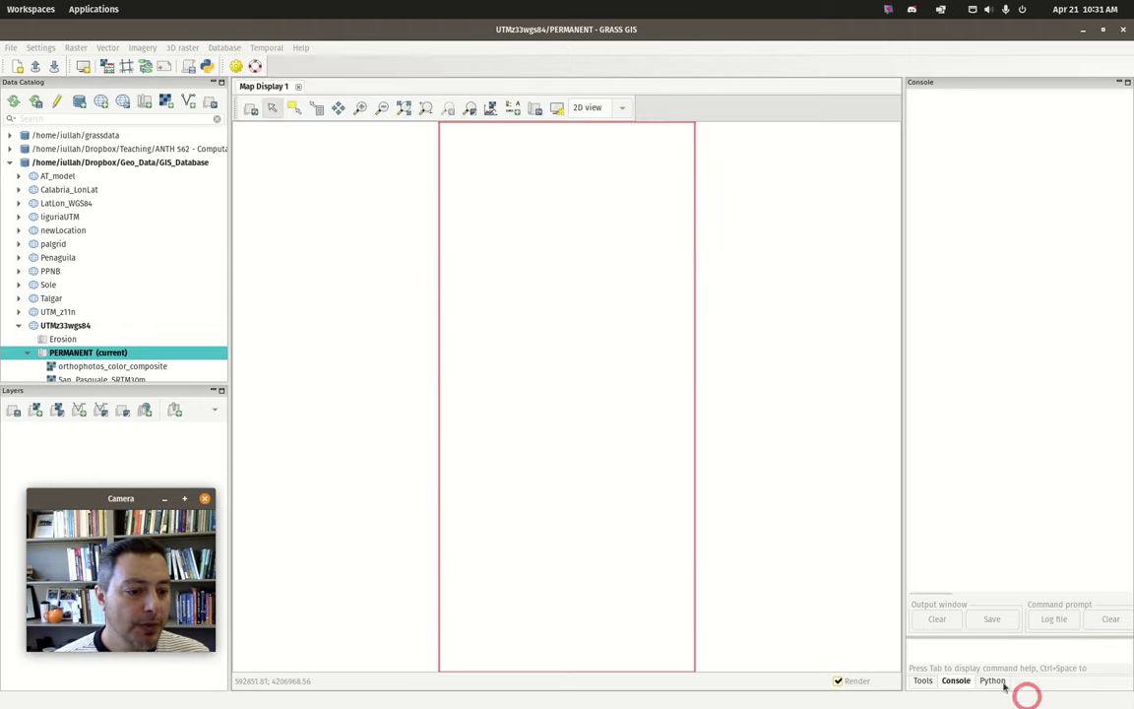
Close the Console pane and drag the splitter to widen the Data Catalog panel.
{"action": "left_click", "coordinate": [1108, 84]}
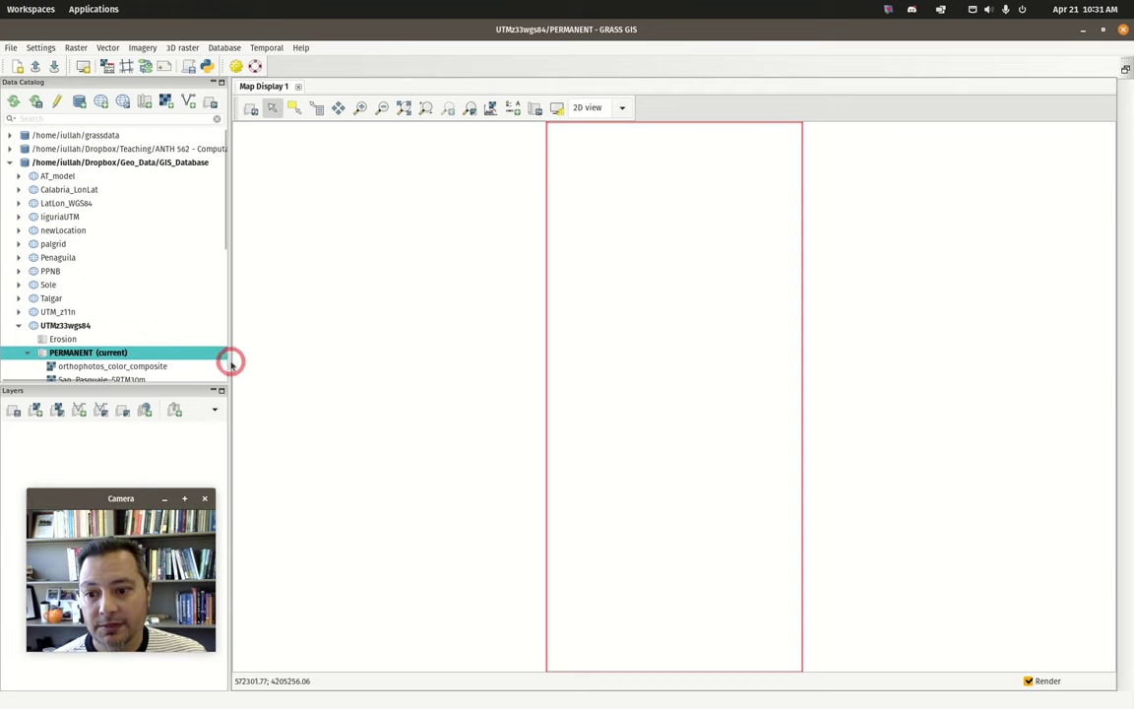
{"action": "left_click_drag", "start_coordinate": [229, 362], "coordinate": [253, 367]}
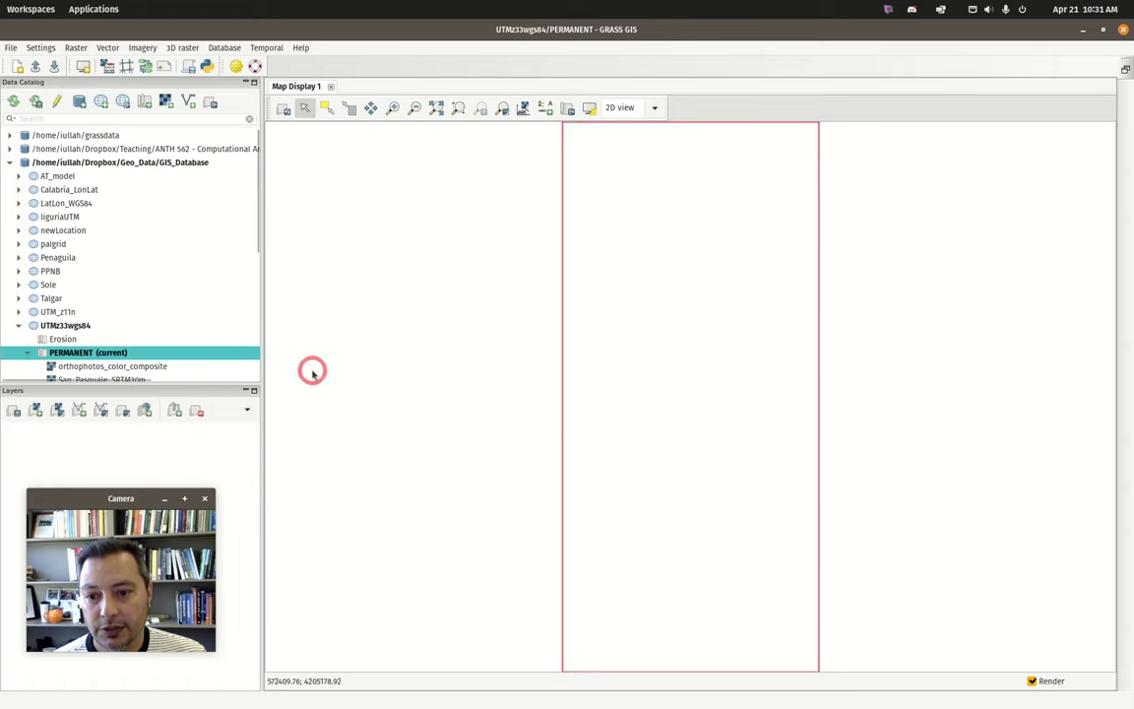
{"action": "left_click_drag", "start_coordinate": [343, 375], "coordinate": [342, 375]}
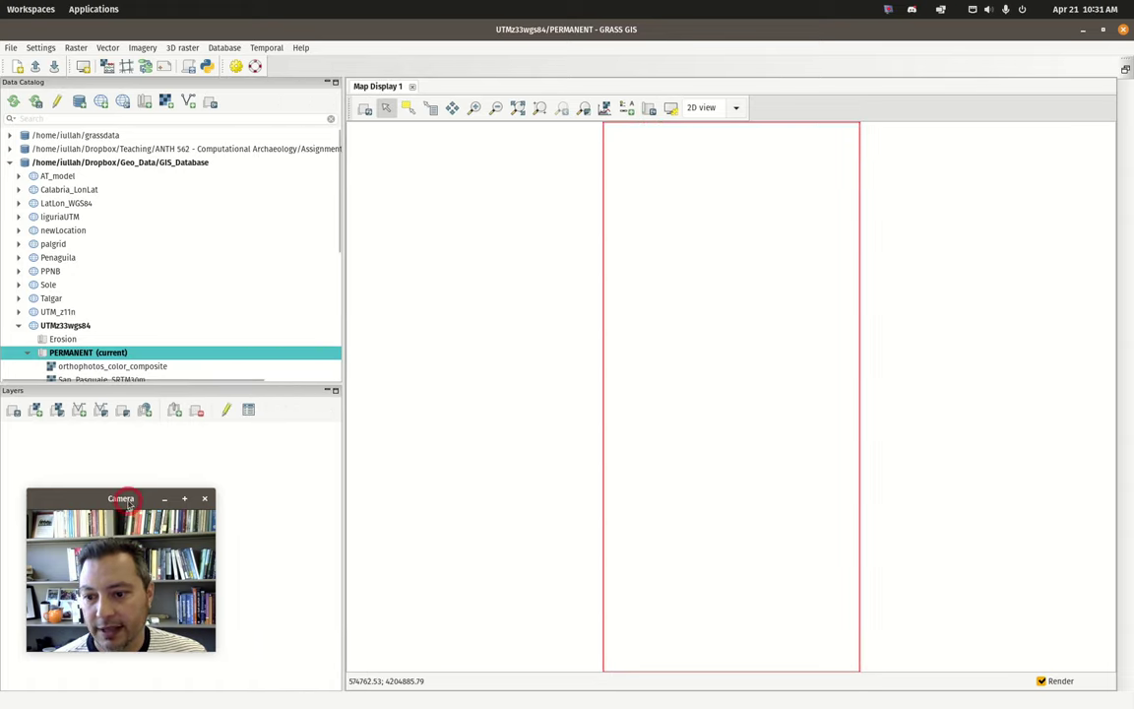
{"action": "left_click_drag", "start_coordinate": [142, 495], "coordinate": [1024, 478]}
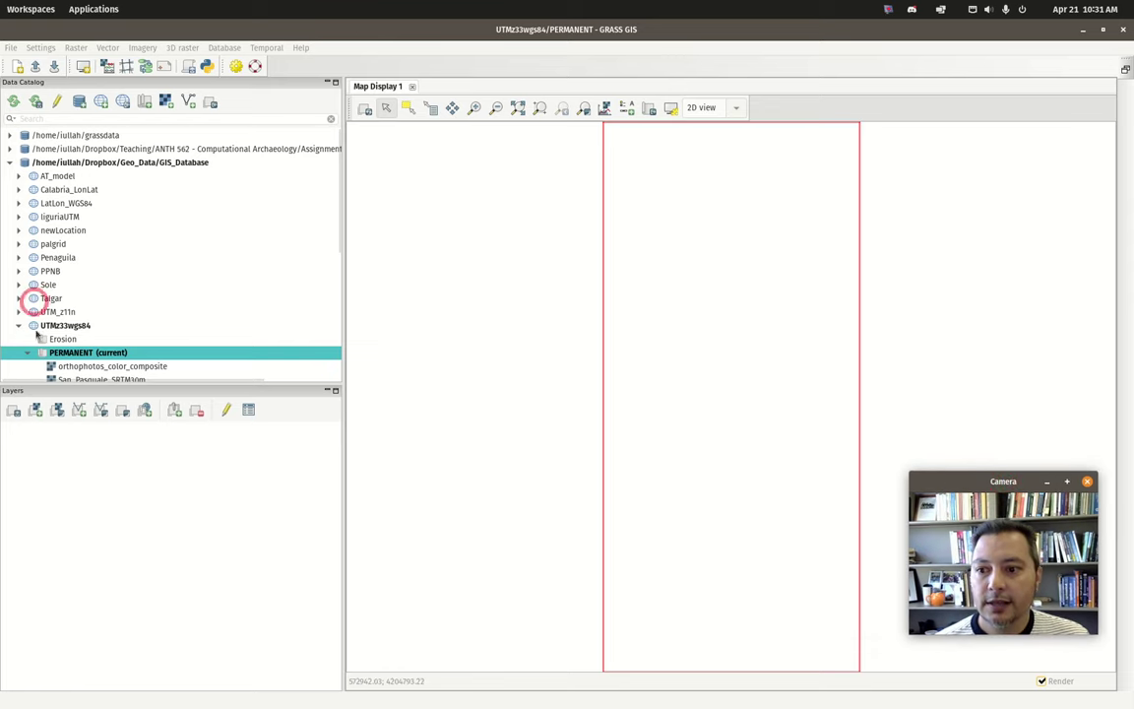
Add the San_Pasquale_SRTM30m raster plus structures_lines and structures_points vectors to the map.
{"action": "scroll", "coordinate": [87, 339], "scroll_direction": "down", "scroll_amount": 1}
{"action": "scroll", "coordinate": [81, 344], "scroll_direction": "down", "scroll_amount": 1}
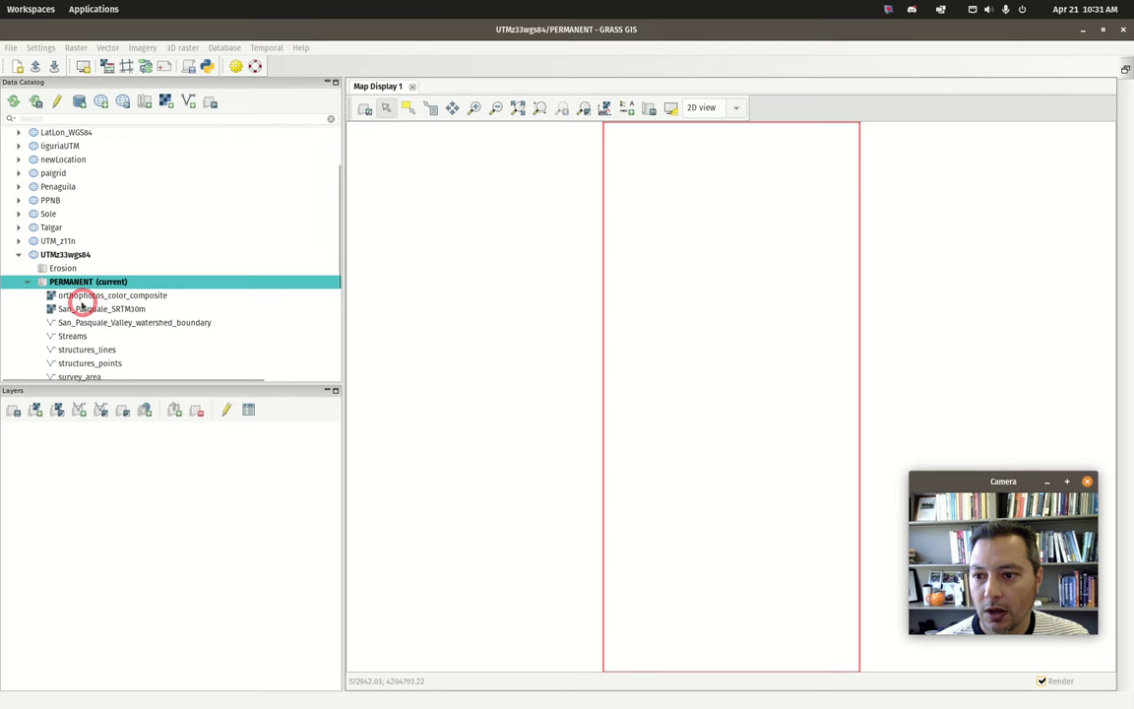
{"action": "double_click", "coordinate": [87, 309]}
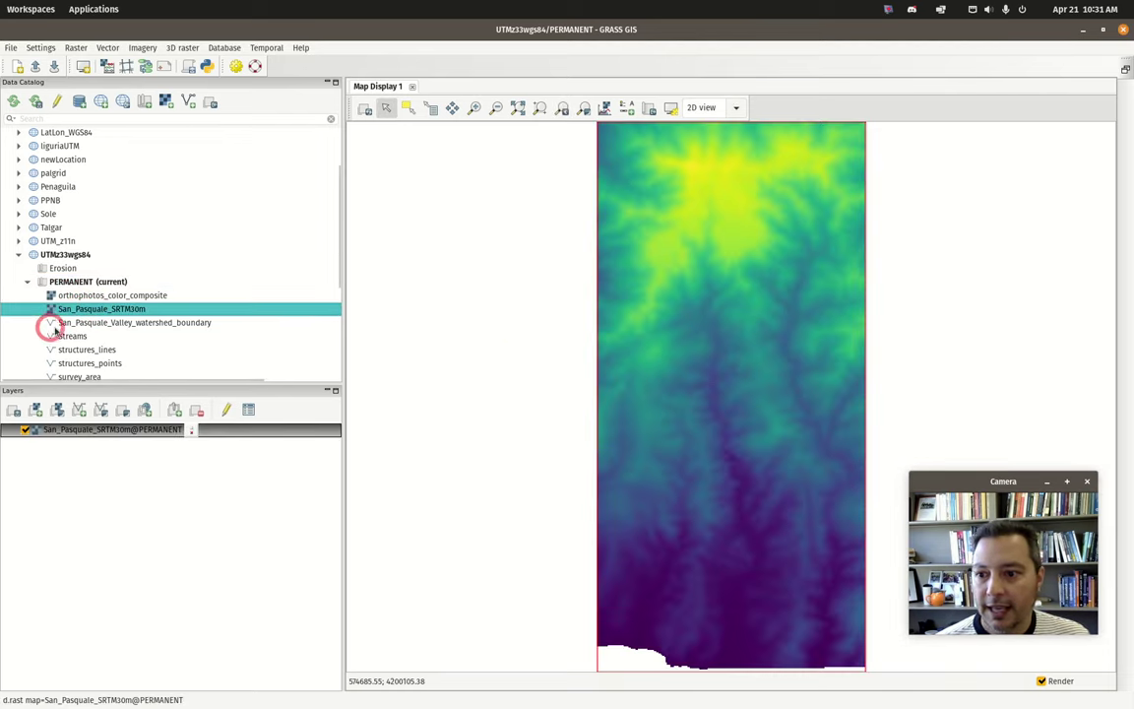
{"action": "scroll", "coordinate": [96, 325], "scroll_direction": "down", "scroll_amount": 1}
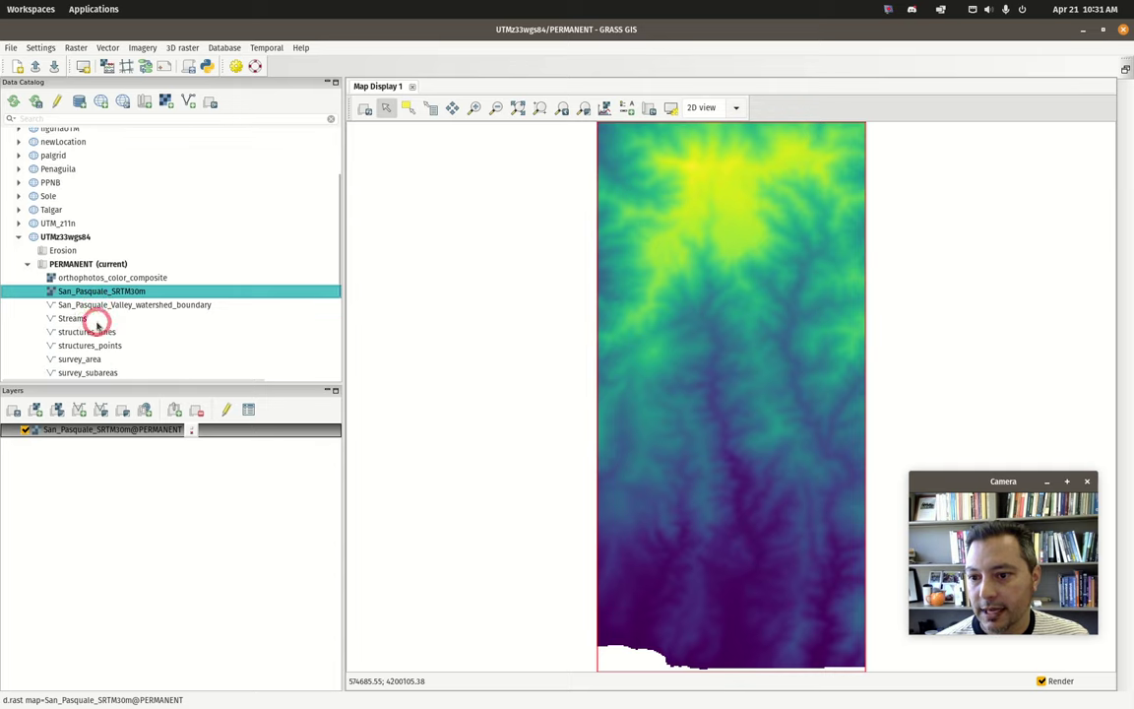
{"action": "double_click", "coordinate": [81, 331]}
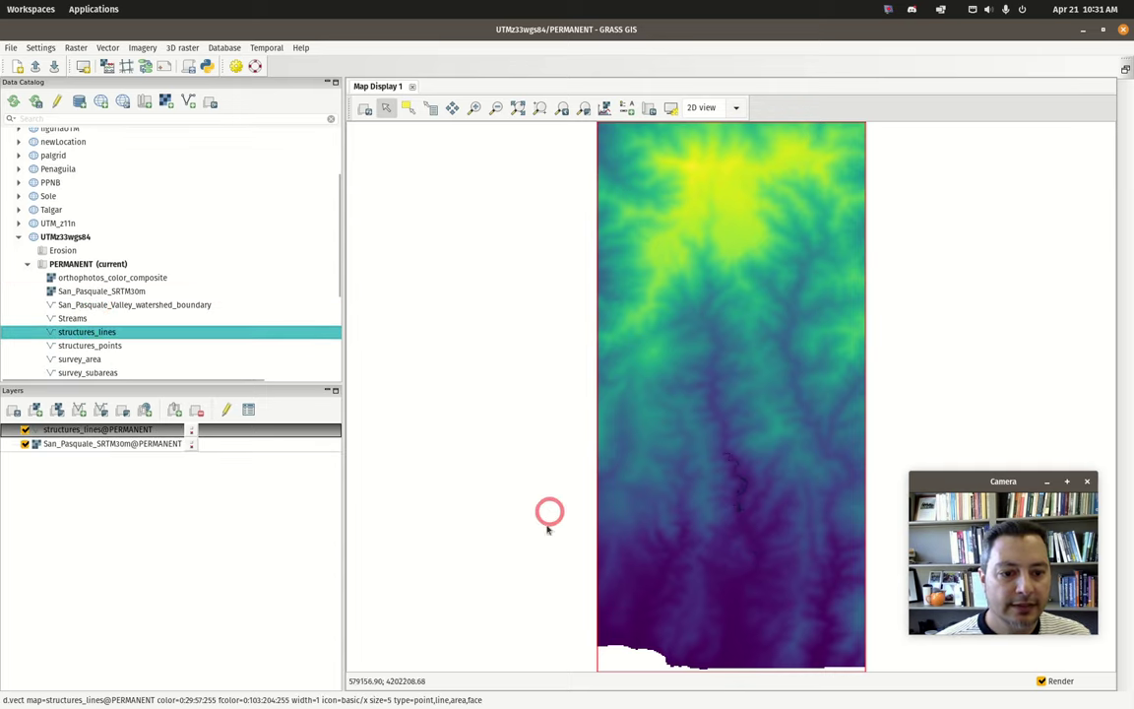
{"action": "double_click", "coordinate": [82, 345]}
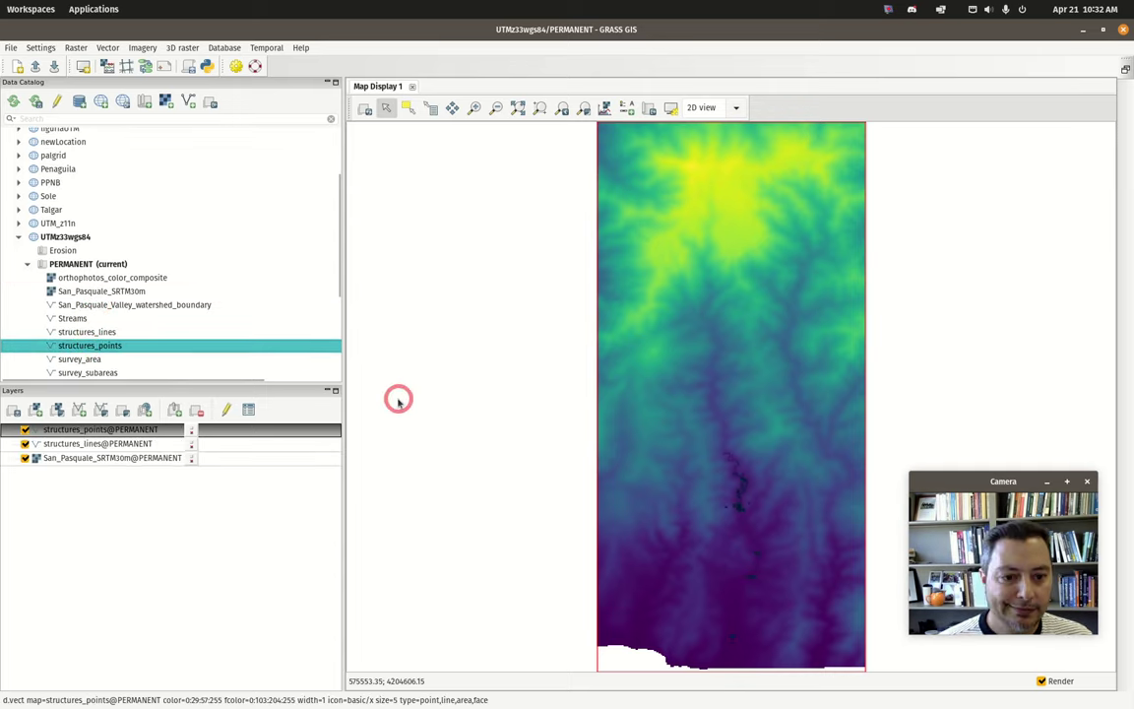
Add the survey_area and survey_subareas vectors, then collapse the PERMANENT mapset.
{"action": "scroll", "coordinate": [226, 340], "scroll_direction": "down", "scroll_amount": 2}
{"action": "double_click", "coordinate": [75, 306]}
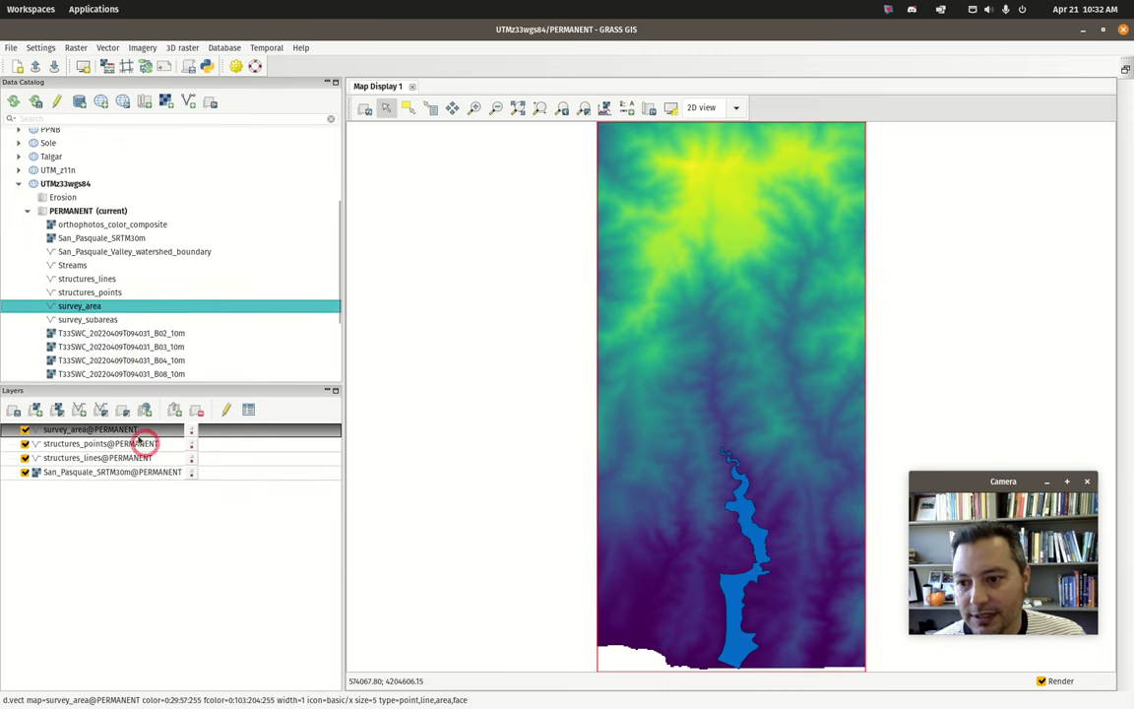
{"action": "double_click", "coordinate": [94, 319]}
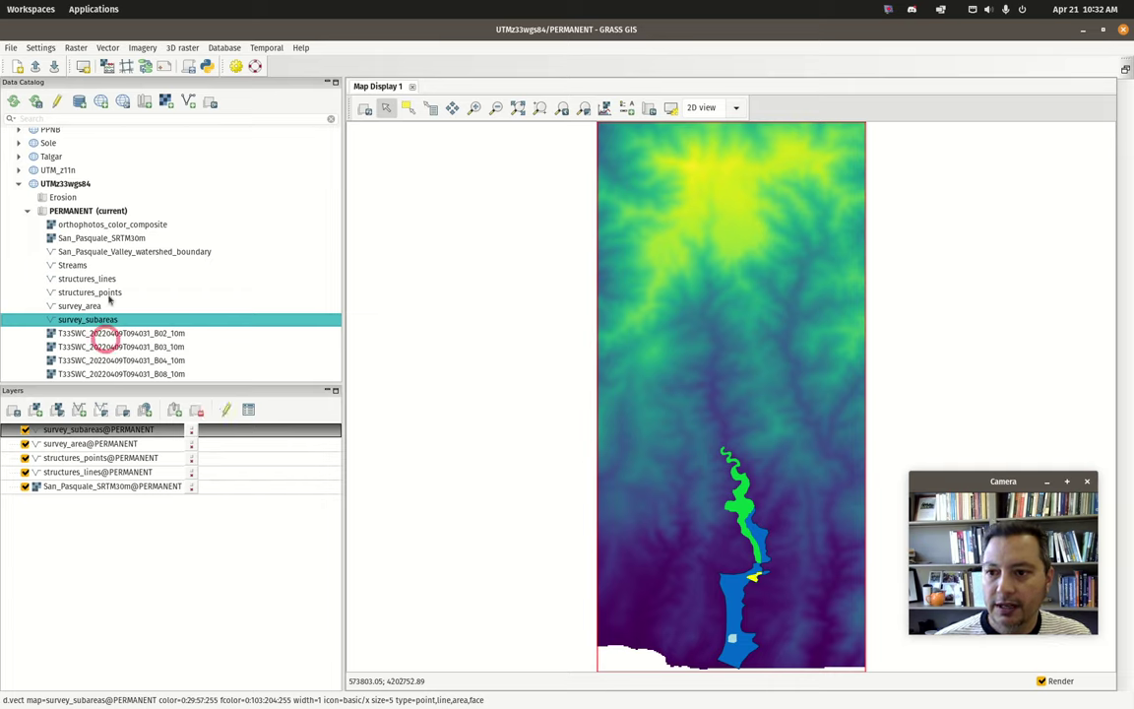
{"action": "scroll", "coordinate": [74, 208], "scroll_direction": "up", "scroll_amount": 3}
{"action": "scroll", "coordinate": [110, 337], "scroll_direction": "down", "scroll_amount": 2}
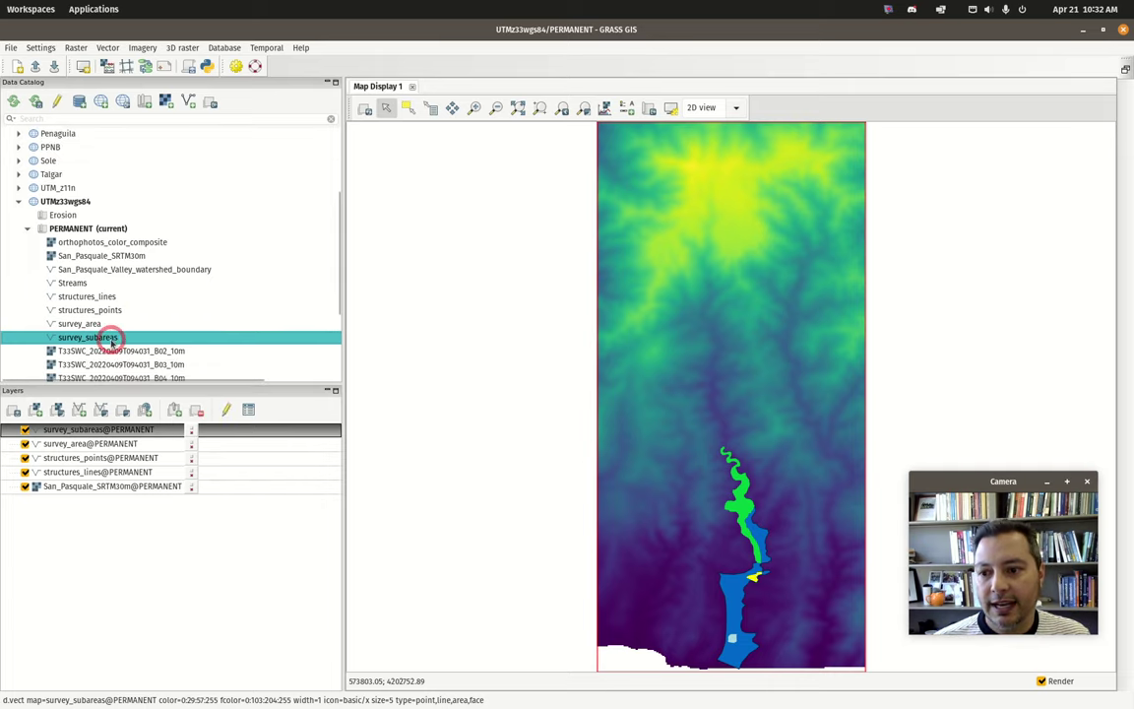
{"action": "left_click", "coordinate": [28, 228]}
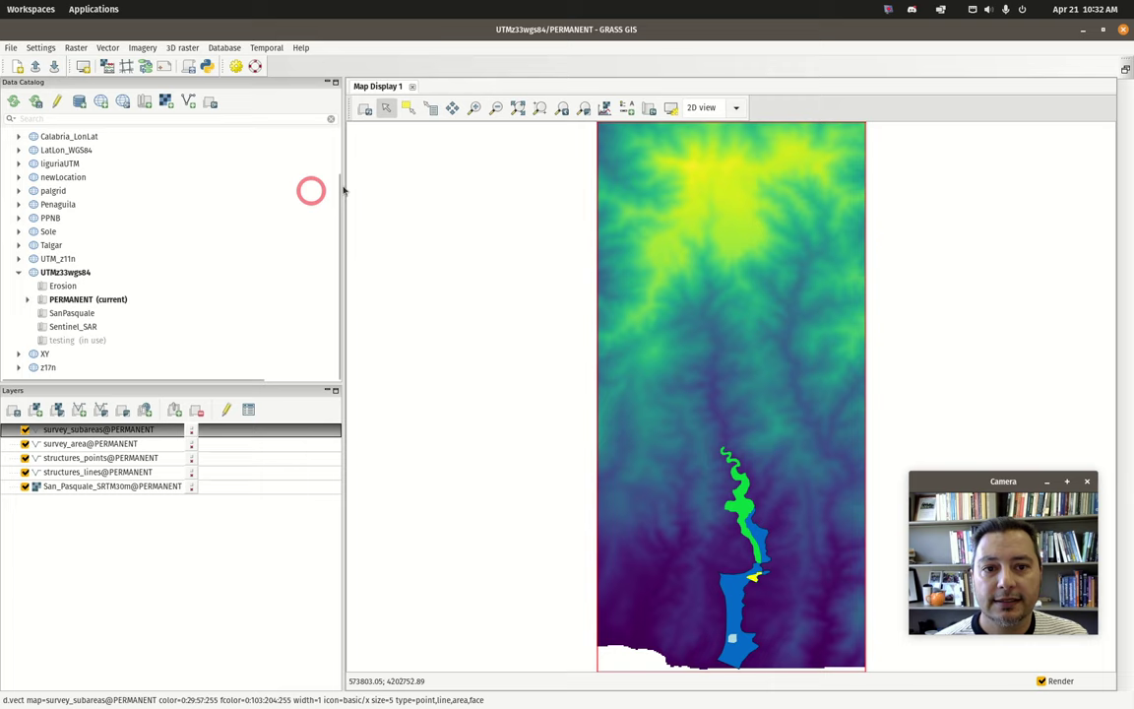
Switch Map Display 1 to 3D view, hide the side panels, and orbit to an oblique terrain view.
{"action": "left_click", "coordinate": [735, 110]}
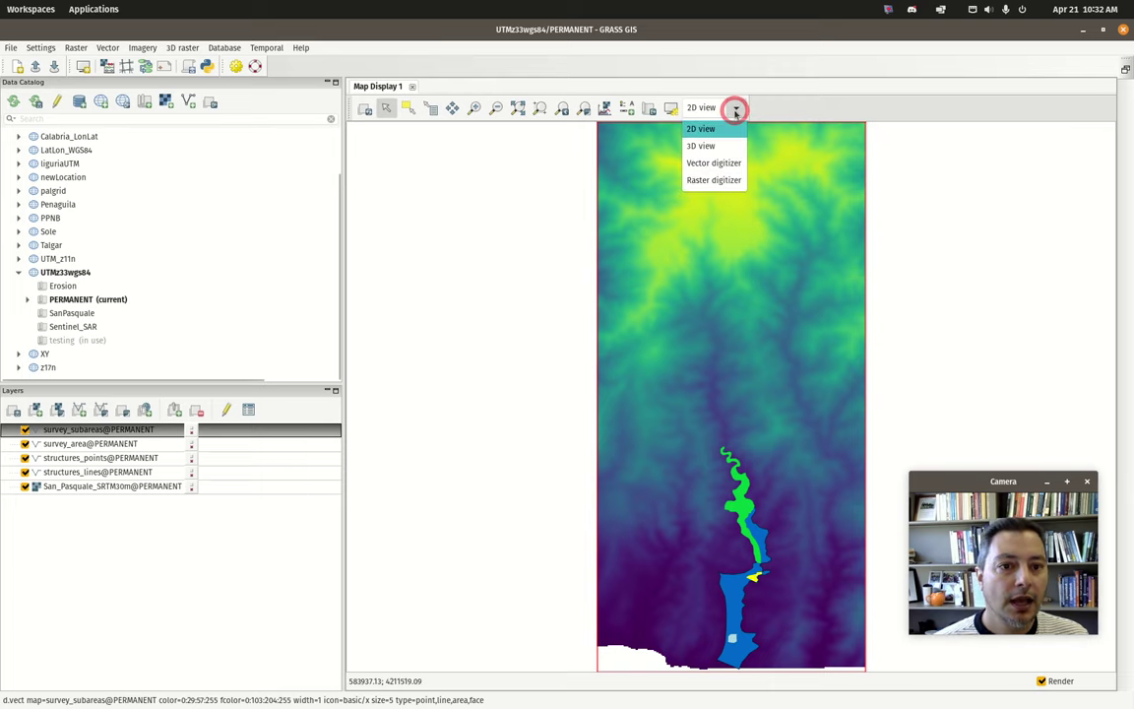
{"action": "left_click", "coordinate": [693, 140]}
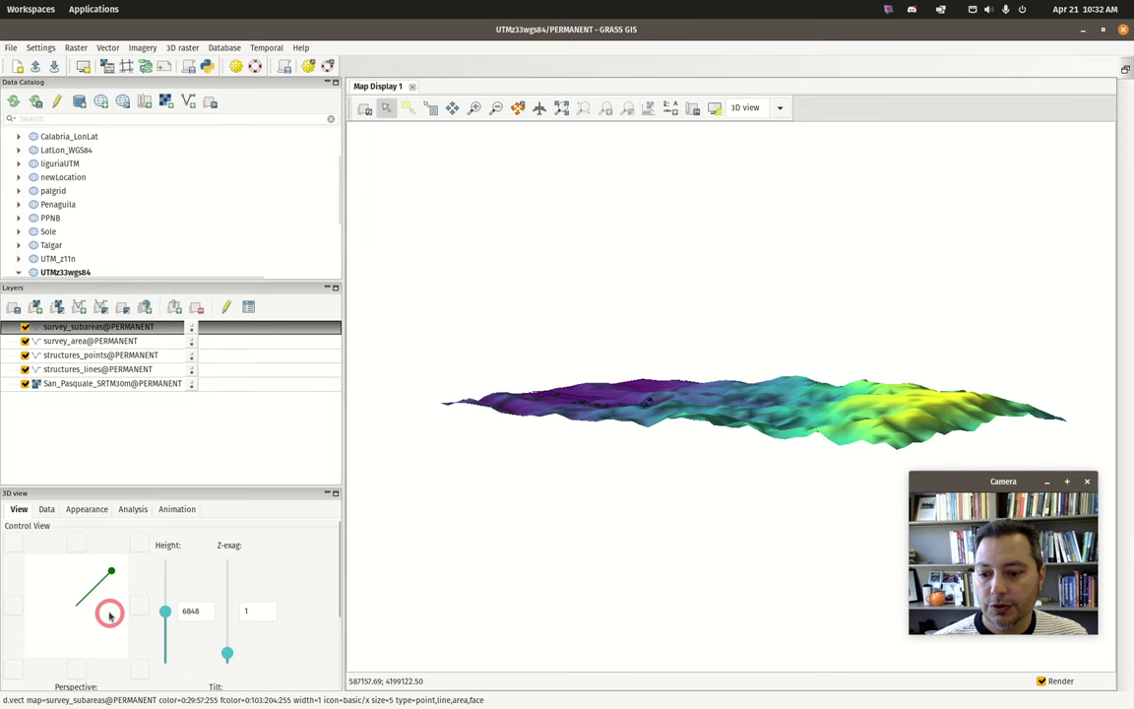
{"action": "left_click", "coordinate": [326, 82]}
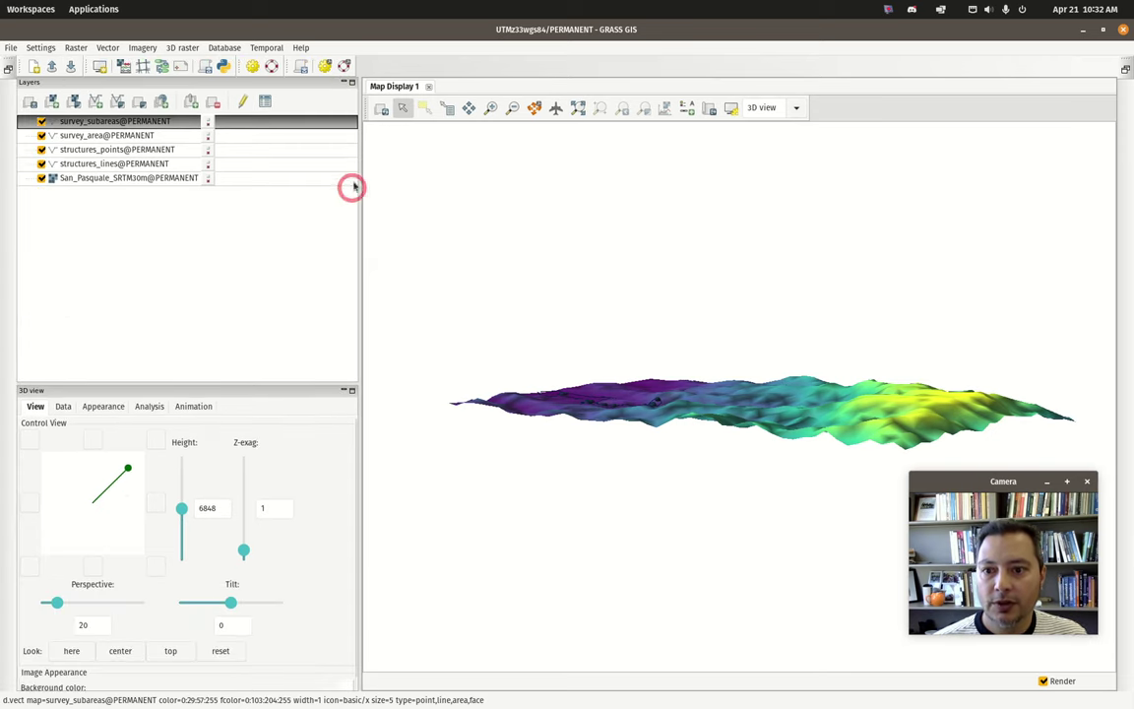
{"action": "left_click", "coordinate": [344, 81]}
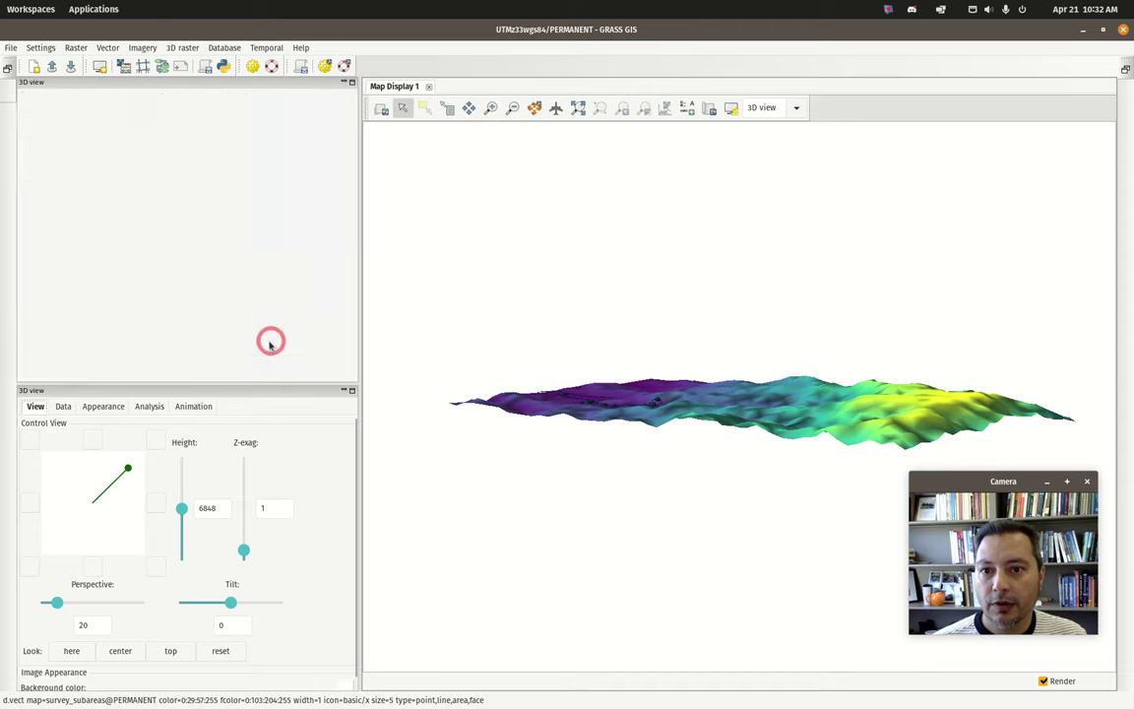
{"action": "left_click_drag", "start_coordinate": [127, 177], "coordinate": [80, 221]}
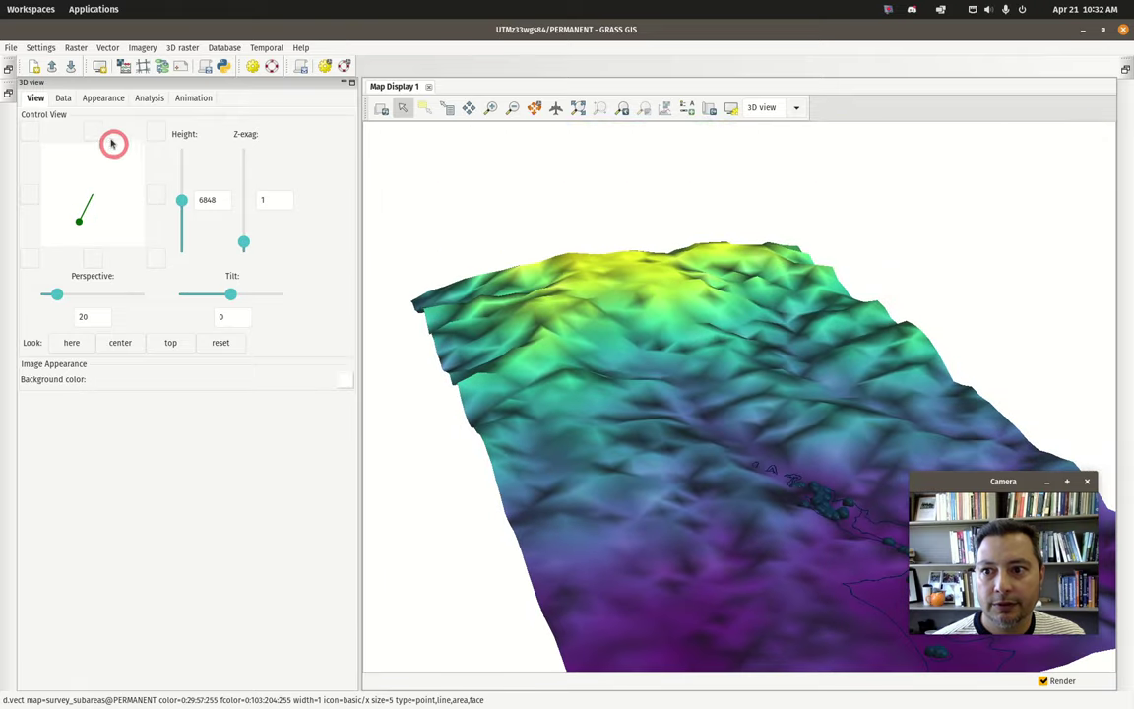
Look through the 3D scene's lighting, surface and view settings.
{"action": "left_click", "coordinate": [102, 97]}
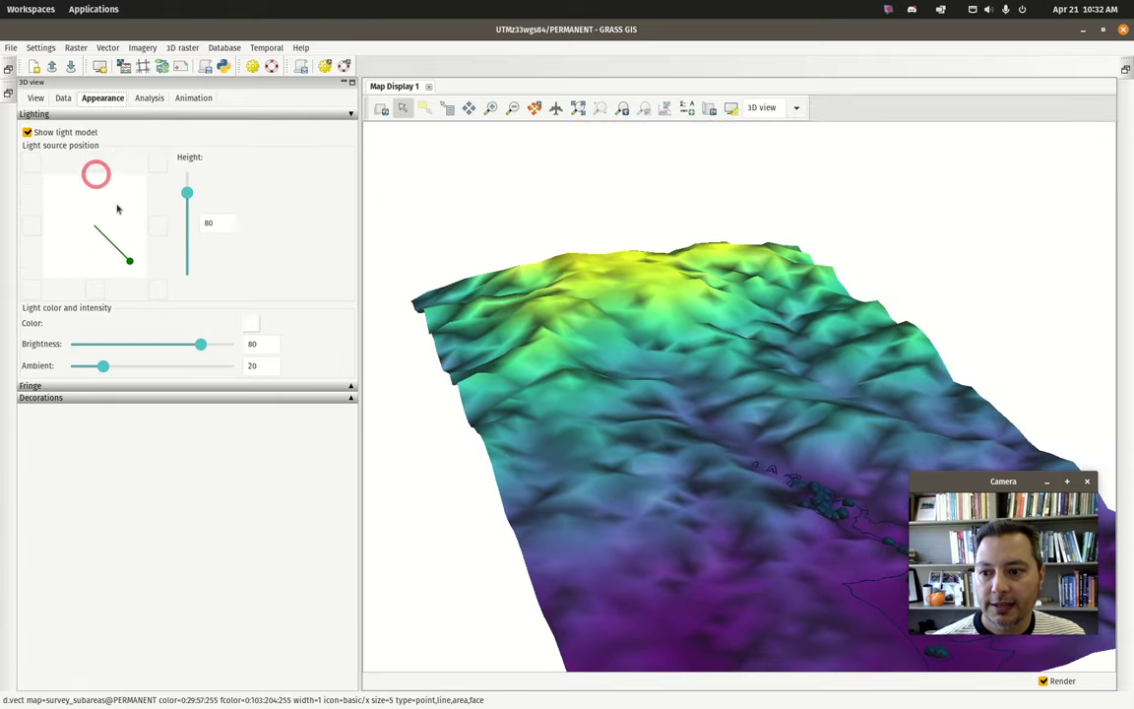
{"action": "left_click", "coordinate": [62, 99]}
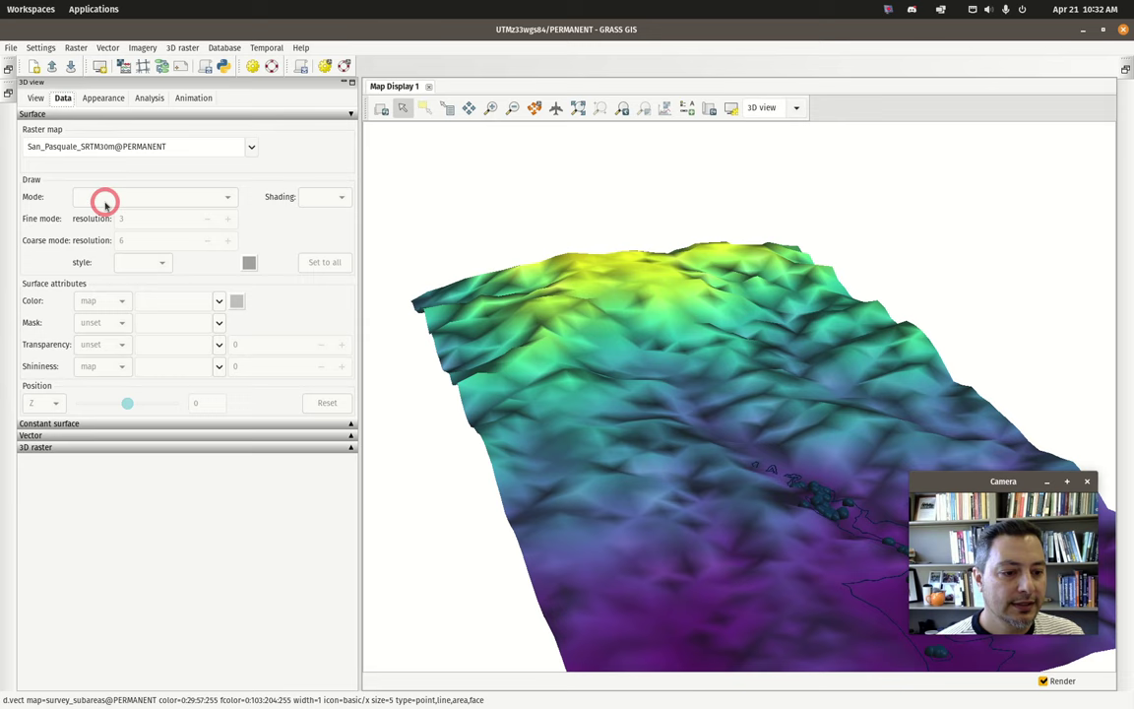
{"action": "left_click", "coordinate": [35, 97]}
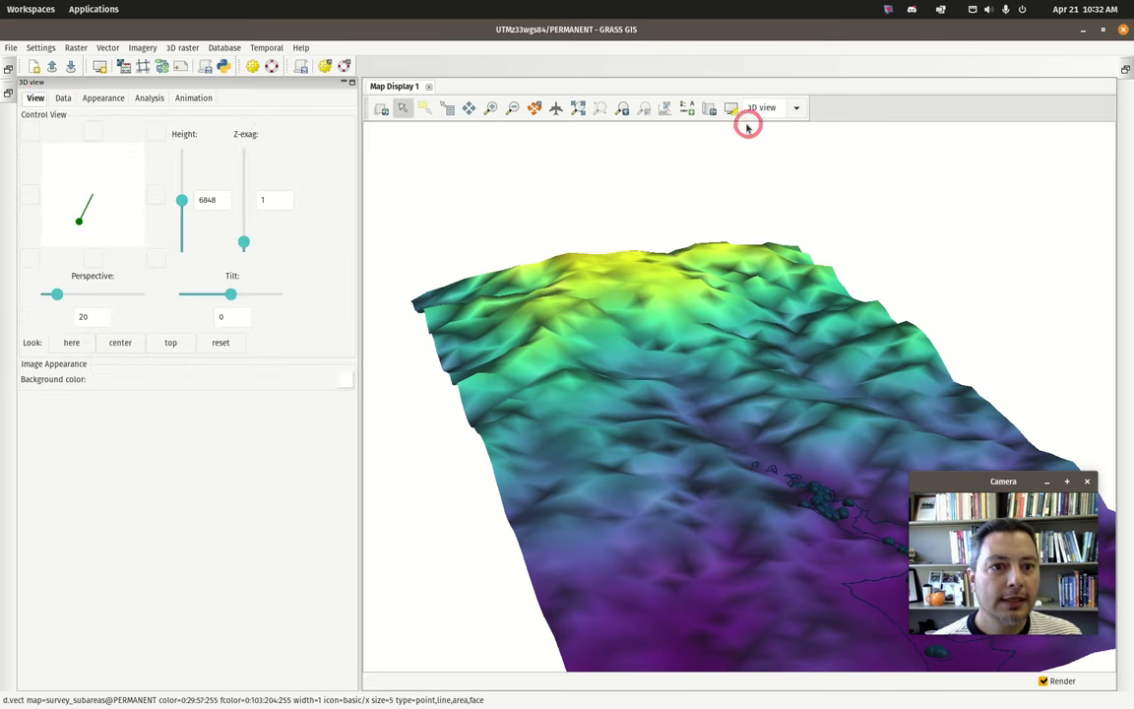
{"action": "left_click", "coordinate": [795, 108]}
Switch the map back to 2D view and restore the docked layer list panel.
{"action": "left_click", "coordinate": [768, 131]}
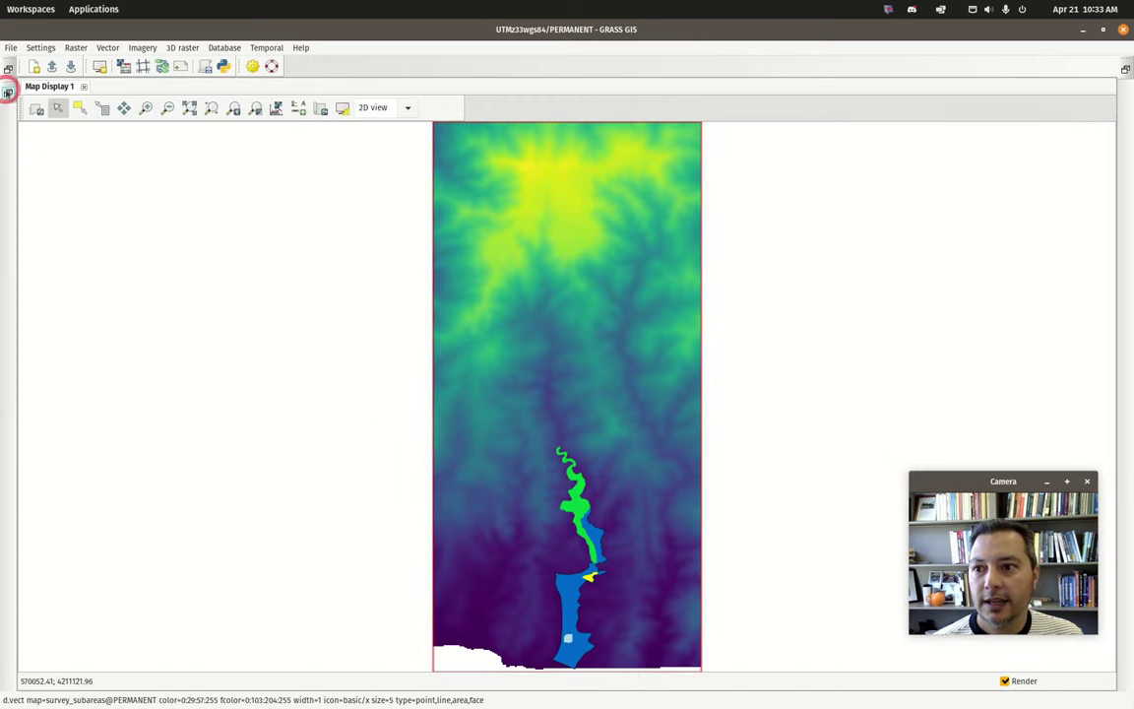
{"action": "left_click", "coordinate": [8, 91]}
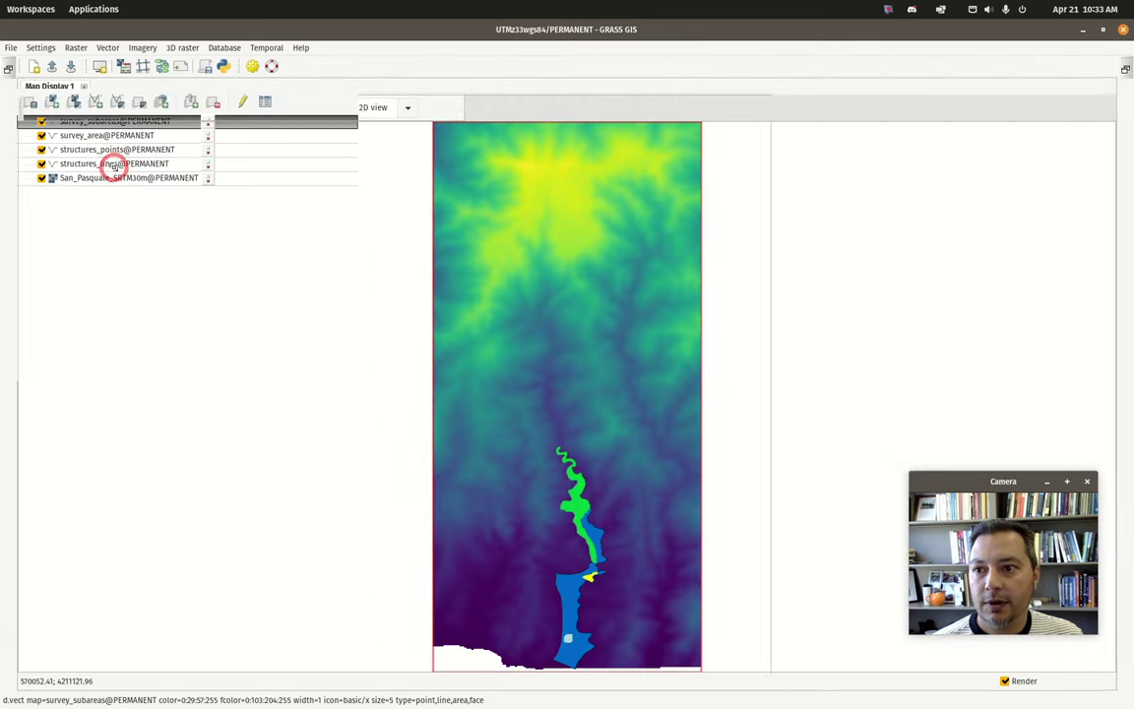